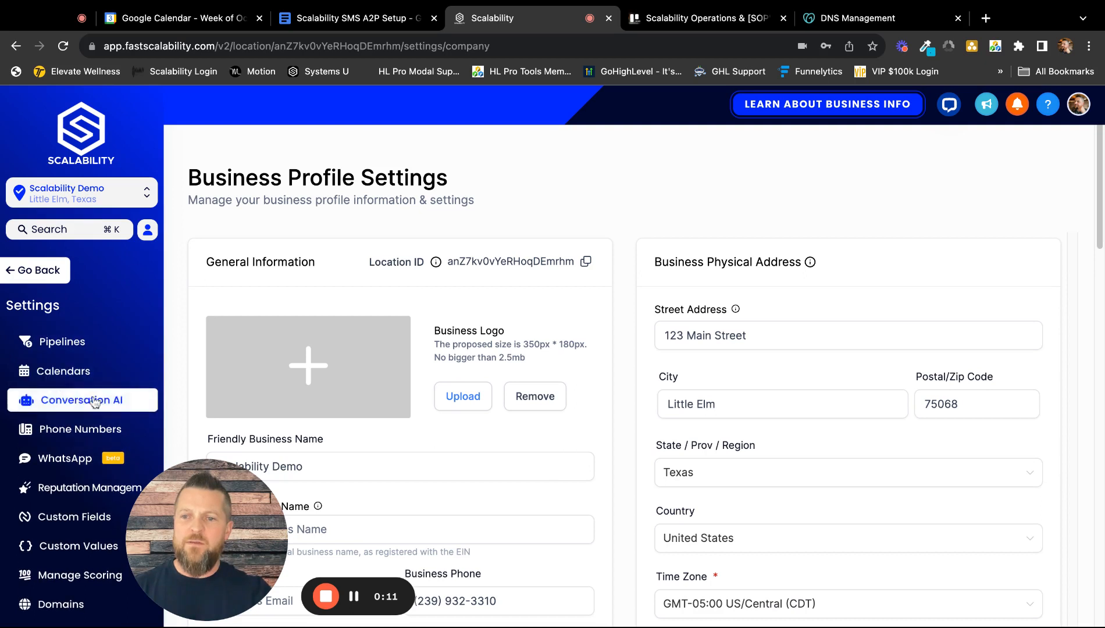
# Start a new calendar in the calendar settings using the Simple Calendar scheduling type.
pyautogui.click(64, 372)
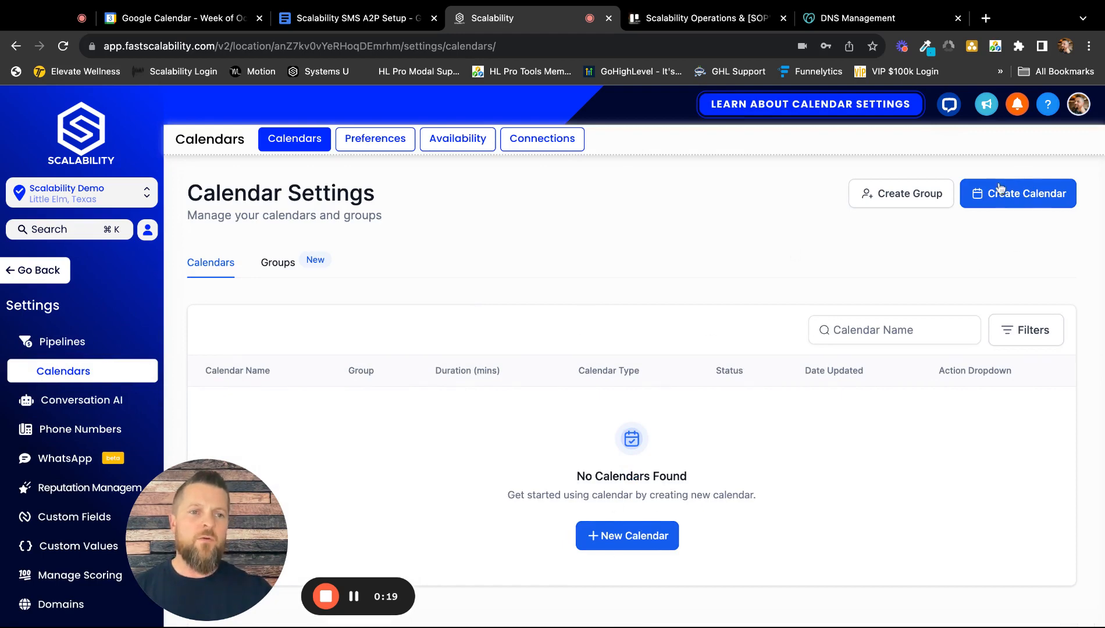
pyautogui.click(1011, 196)
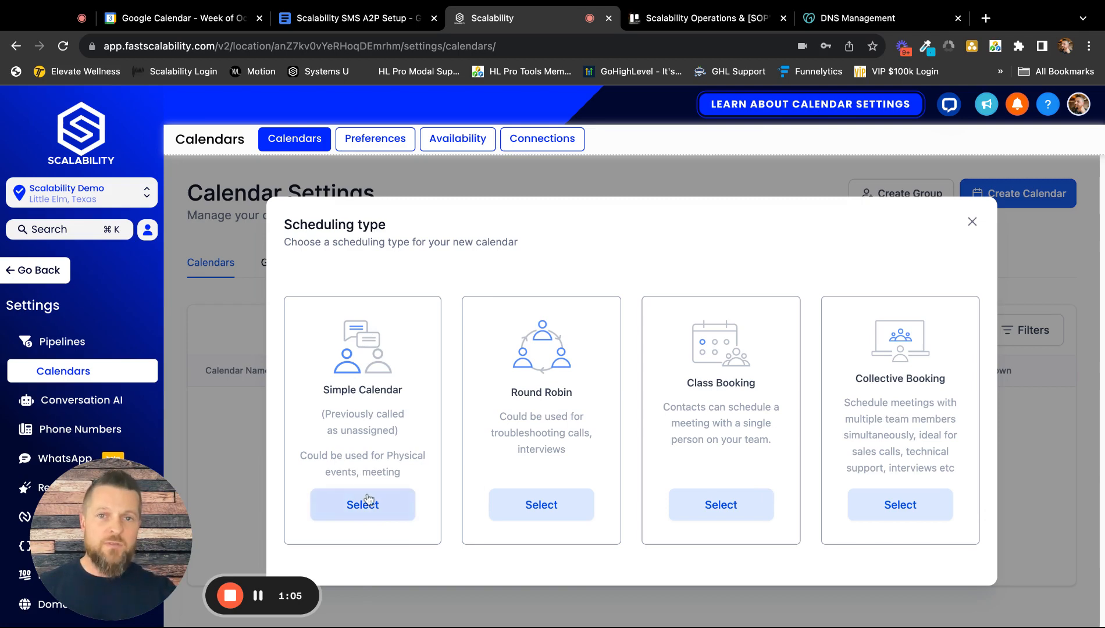
pyautogui.click(367, 504)
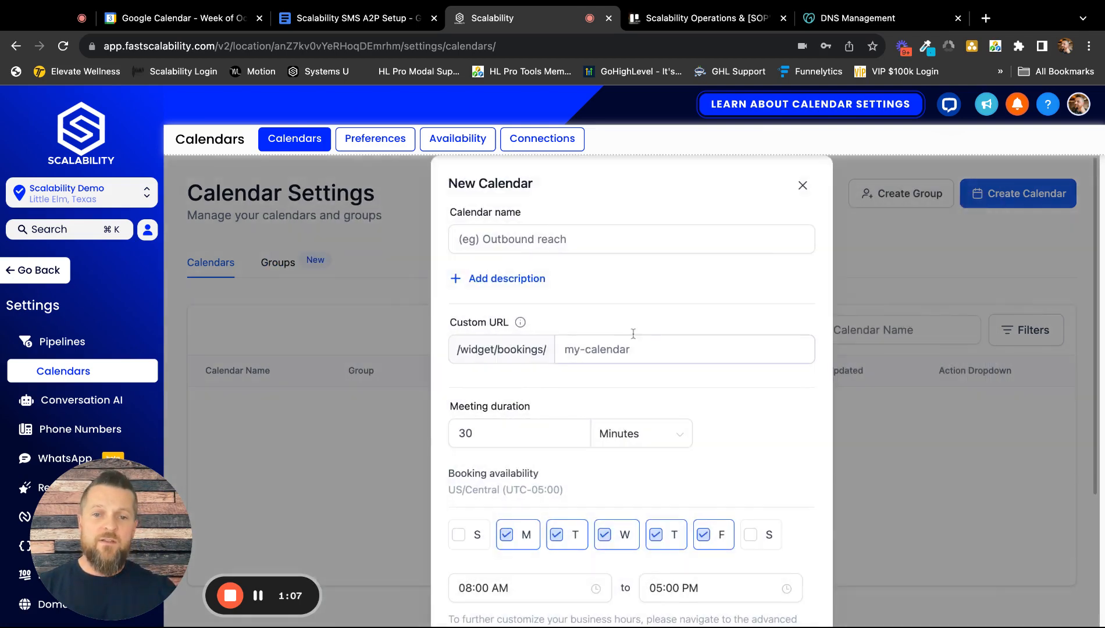
# Name the new calendar "Scalability Demo Calendar".
pyautogui.click(586, 240)
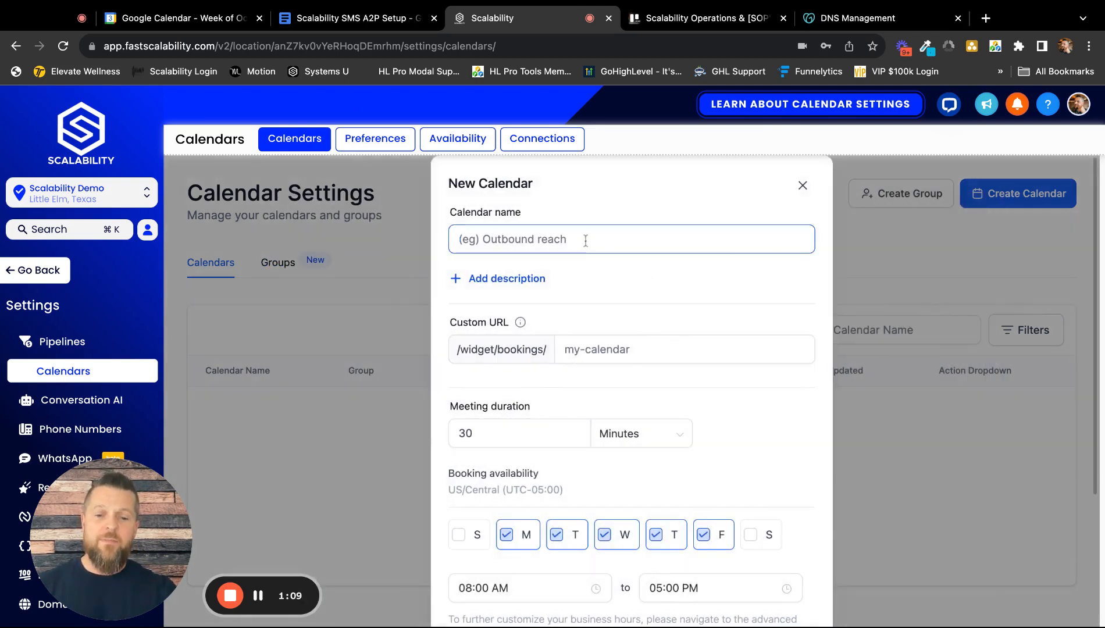
pyautogui.write('V')
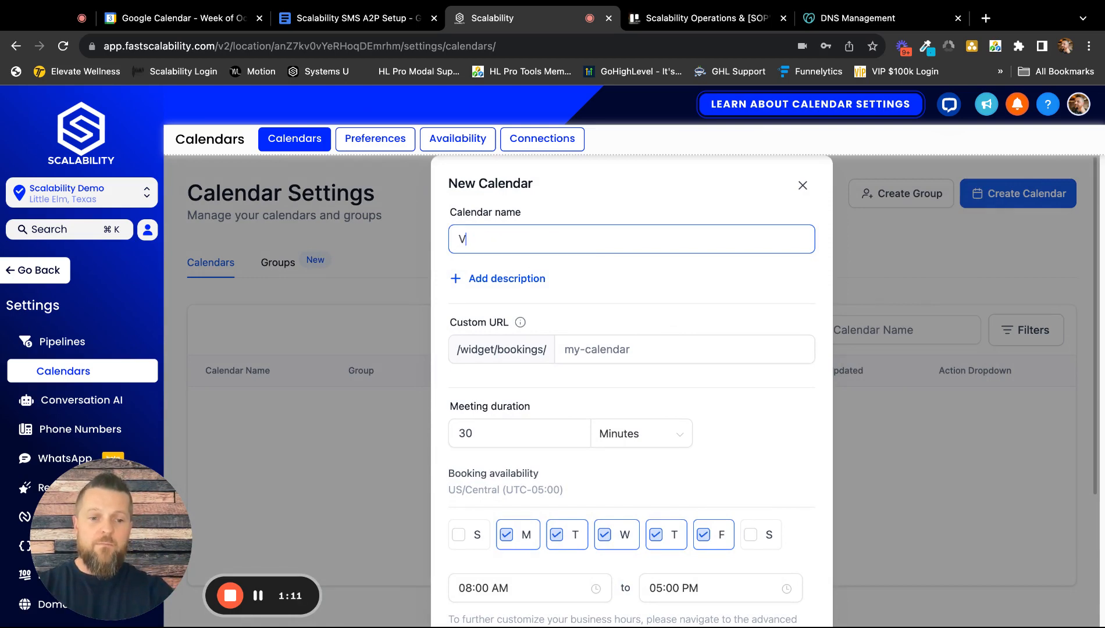
pyautogui.press('BackSpace')
pyautogui.write('Scalabi')
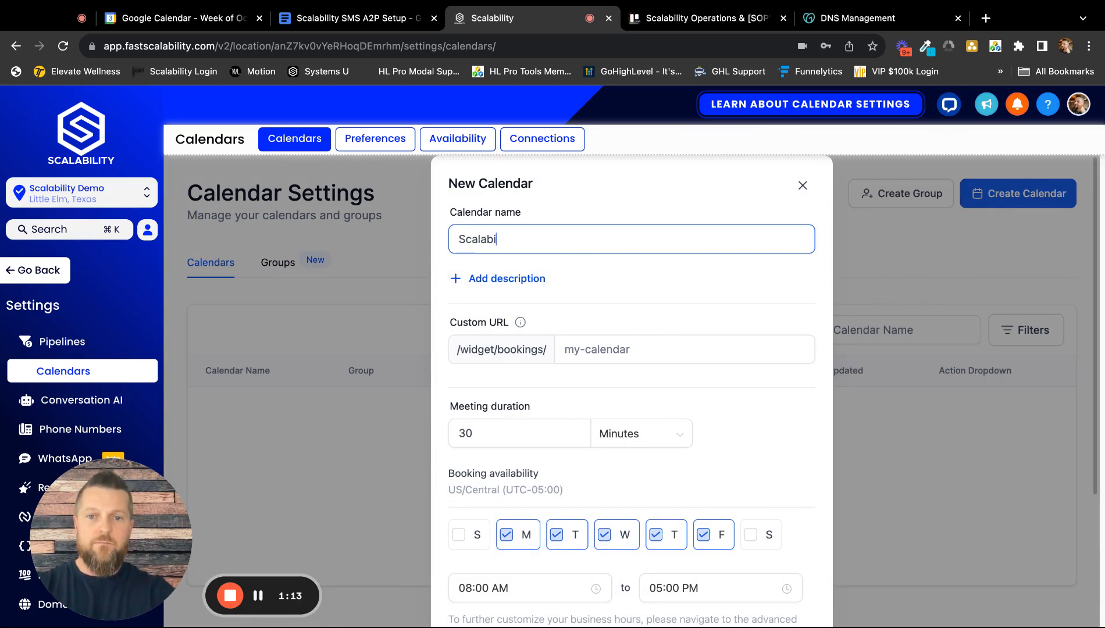
pyautogui.write('lity d')
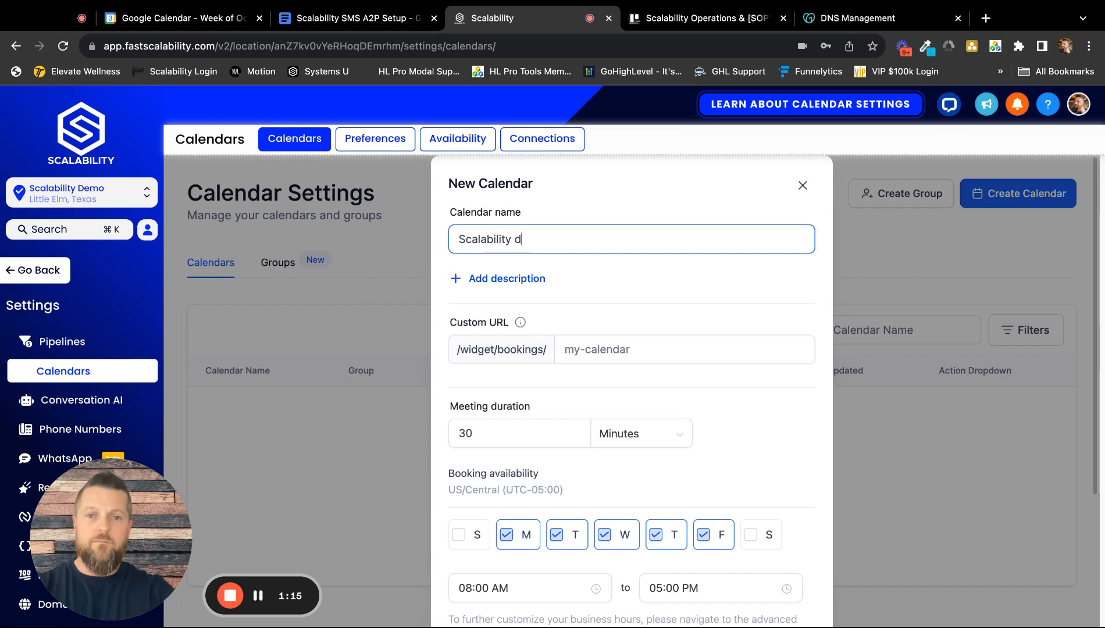
pyautogui.write('emo C')
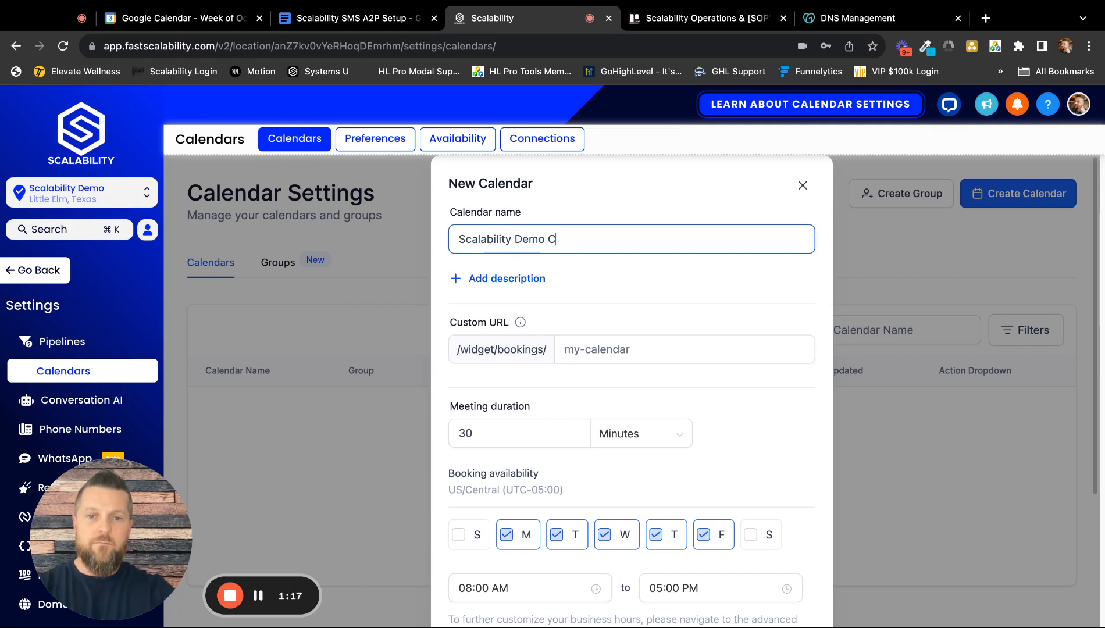
pyautogui.write('alendar')
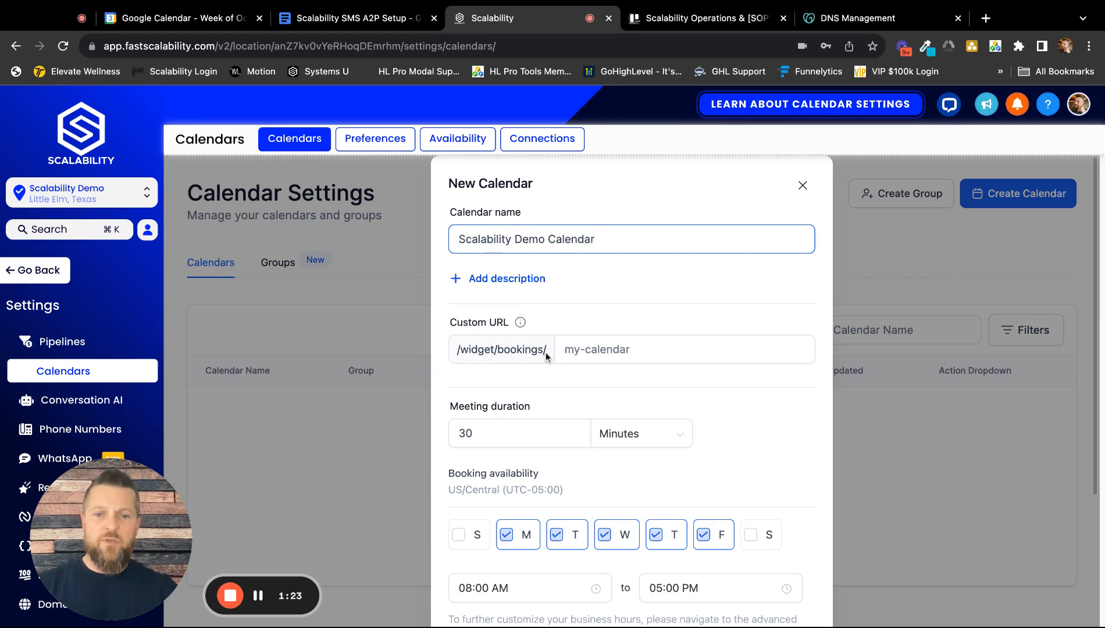
# Try "discov" as the calendar's custom URL slug, and clear it.
pyautogui.click(668, 352)
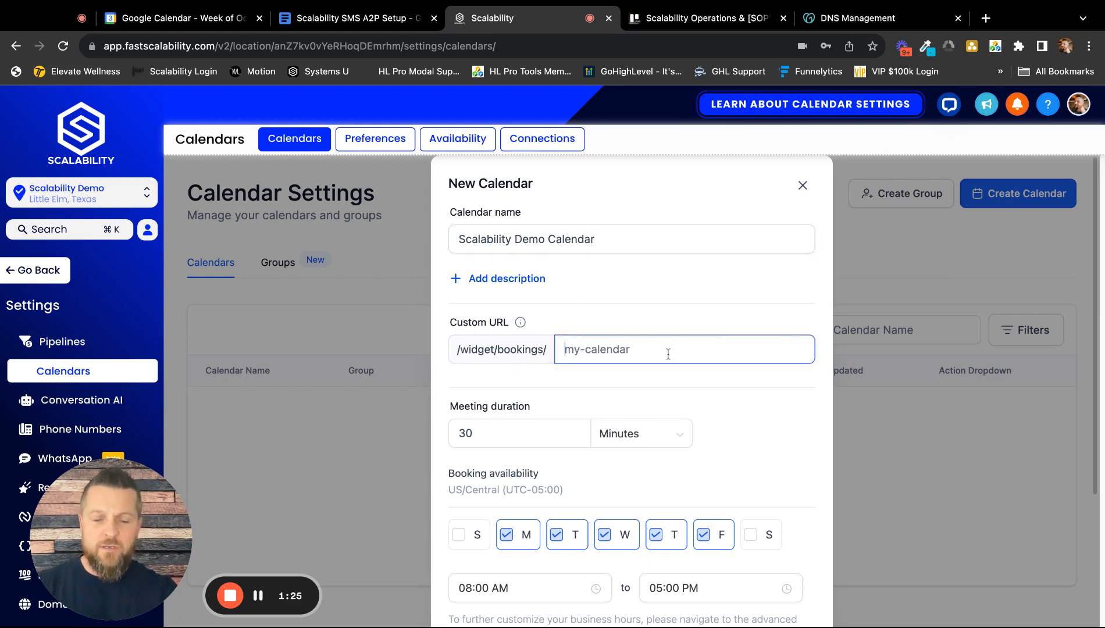
pyautogui.write('discov')
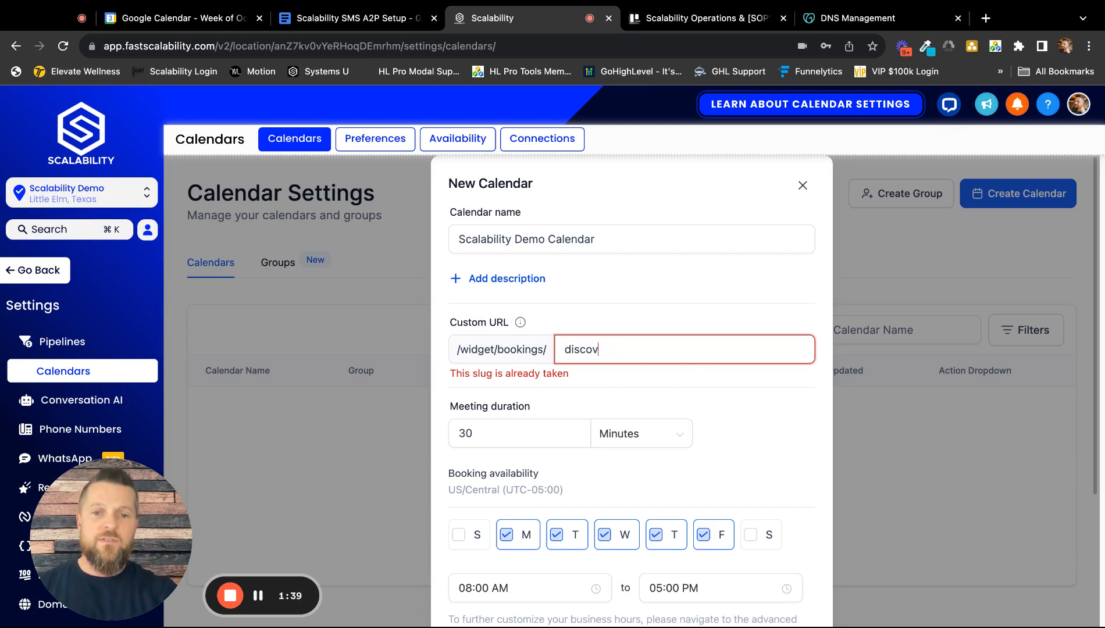
pyautogui.press('BackSpace')
pyautogui.press('BackSpace')
pyautogui.press('BackSpace')
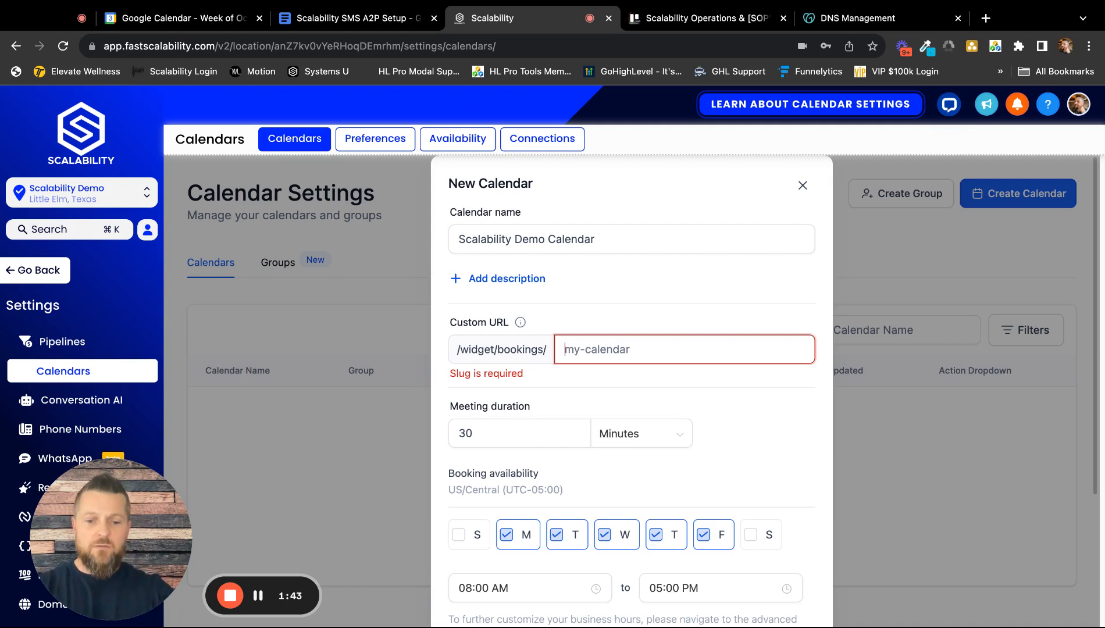
# Set the calendar's custom booking URL slug to "scalability-demo".
pyautogui.write('scalabili')
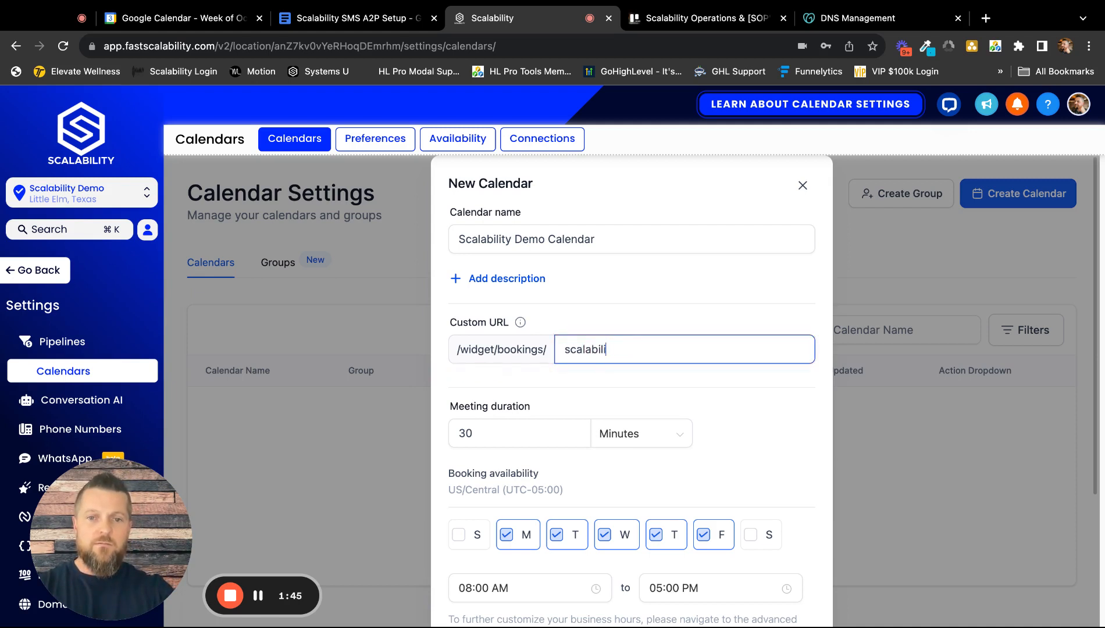
pyautogui.write('ty-demo')
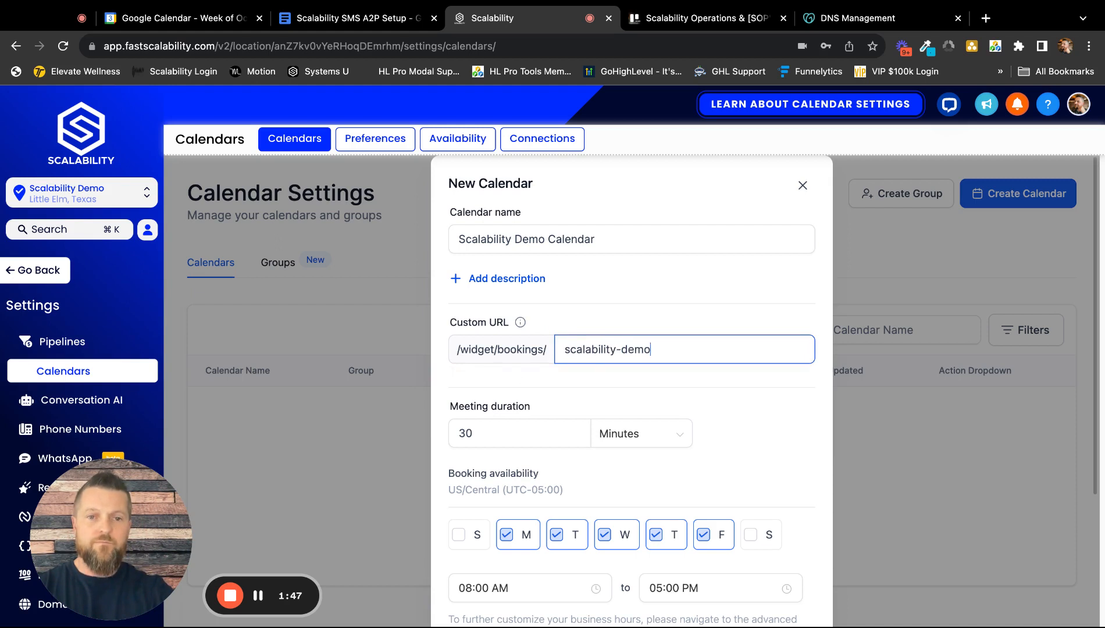
pyautogui.scroll(-2, 746, 328)
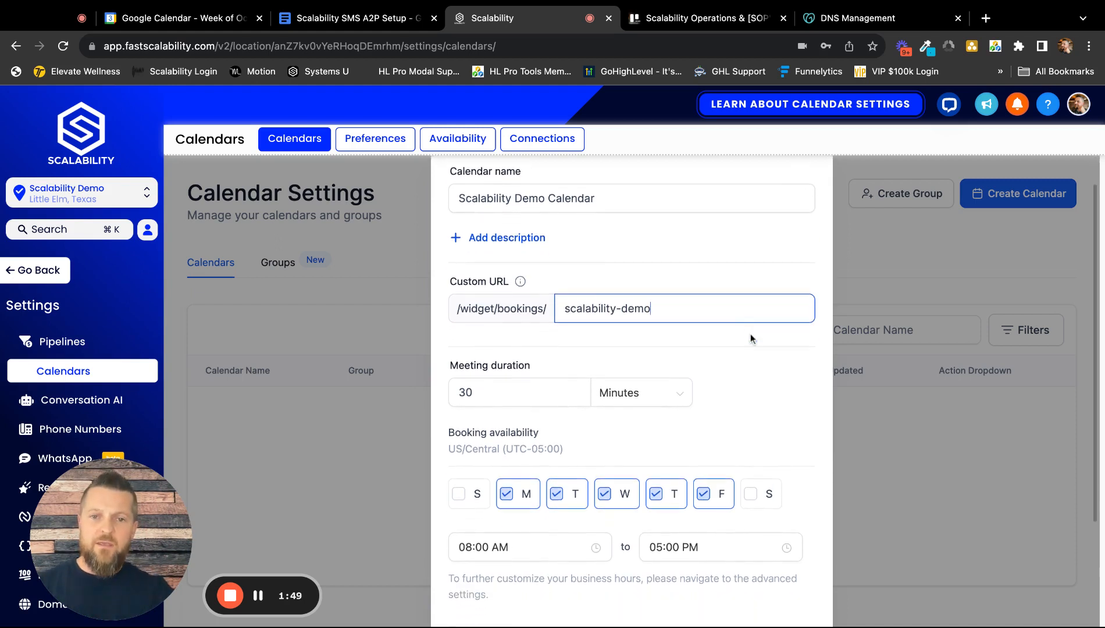
pyautogui.scroll(1, 632, 347)
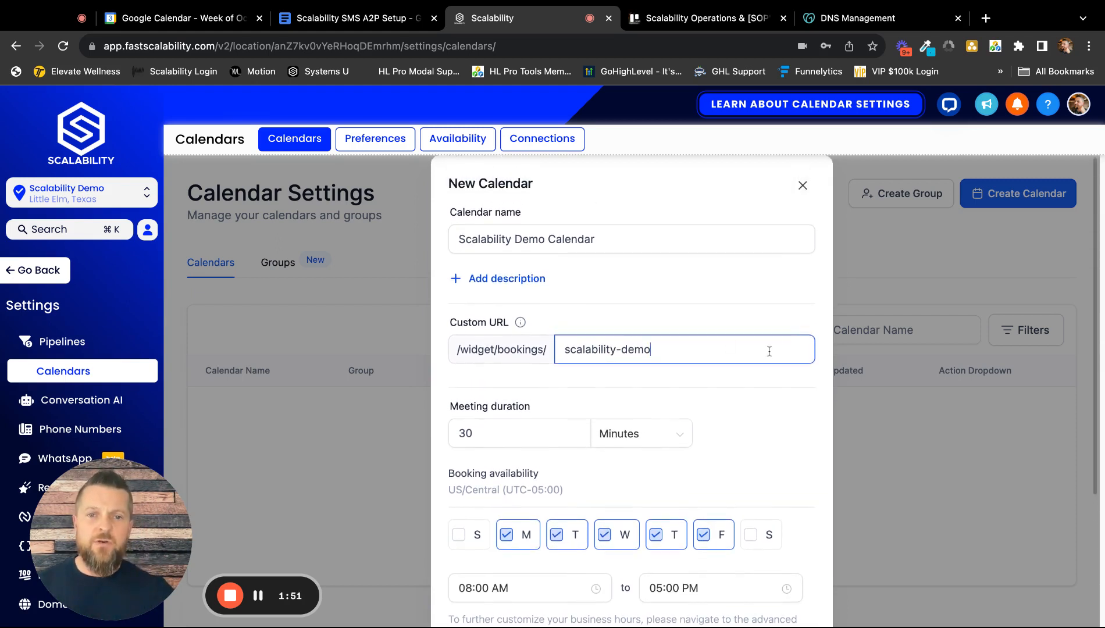
# Try toggling the Saturday and Friday booking availability, and restore both days.
pyautogui.scroll(-2, 759, 357)
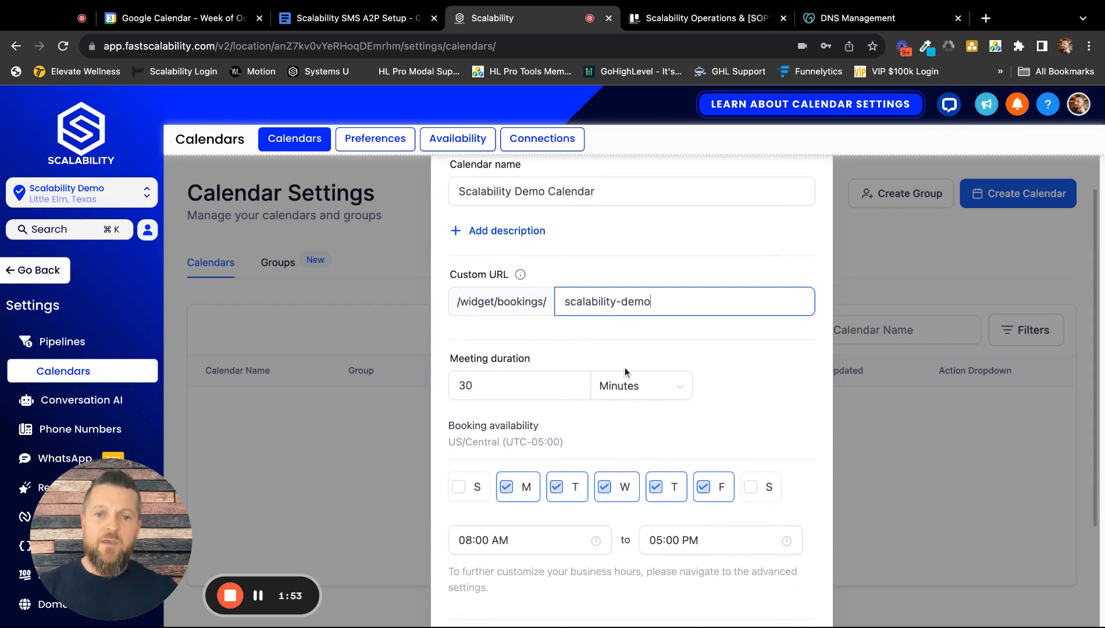
pyautogui.click(528, 385)
pyautogui.scroll(-5, 624, 375)
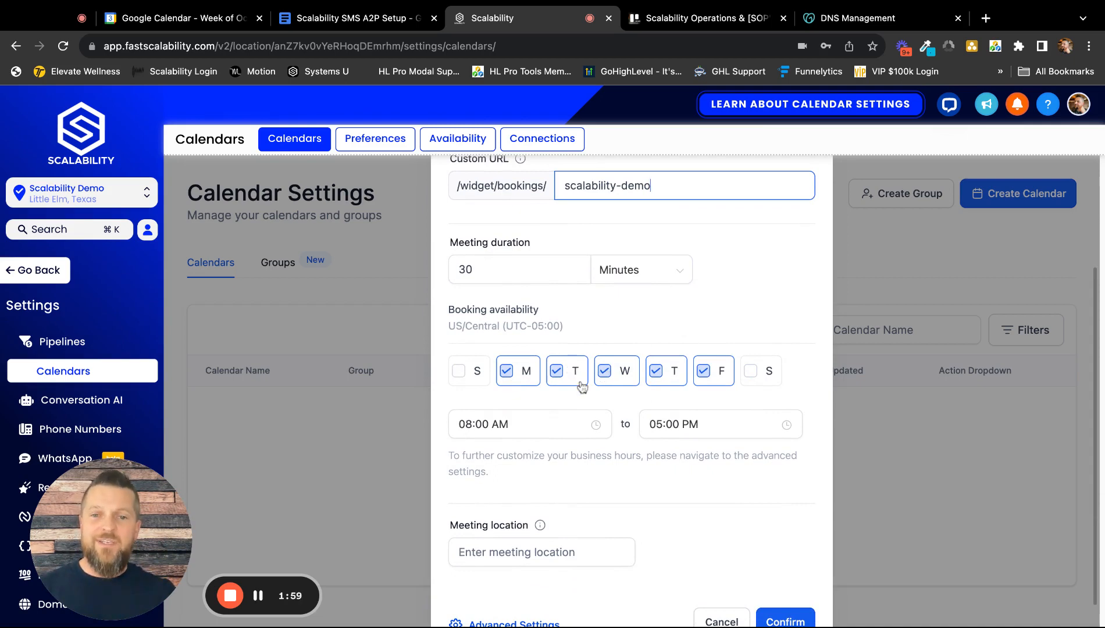
pyautogui.click(750, 372)
pyautogui.click(709, 376)
pyautogui.click(749, 375)
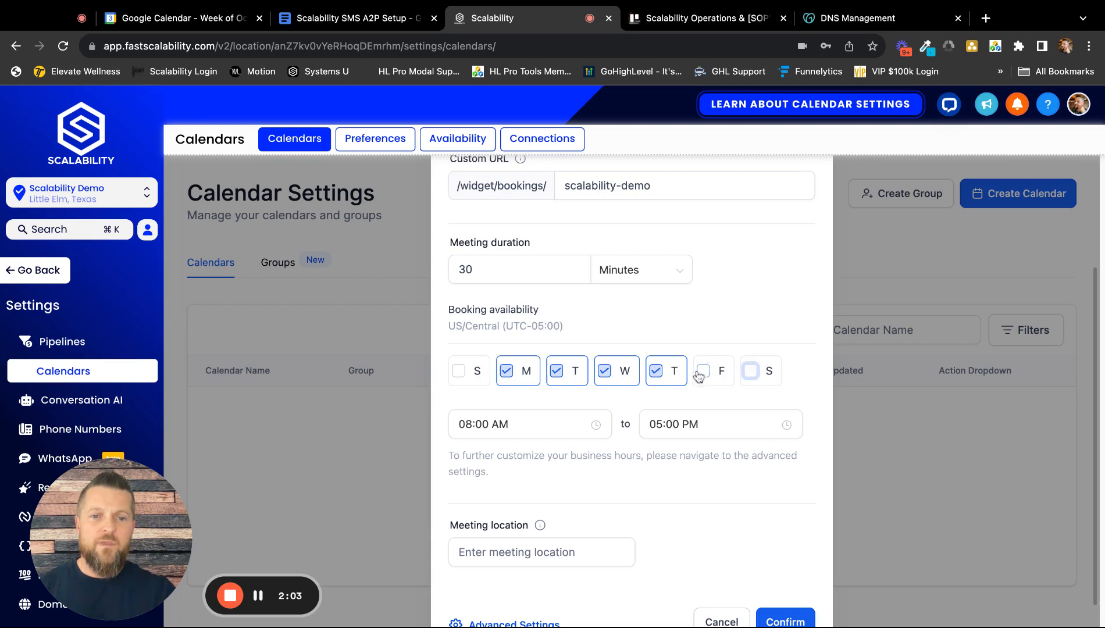
pyautogui.click(701, 374)
# Confirm the new calendar and preview its public booking page, closing the success dialog at the end.
pyautogui.scroll(-1, 638, 371)
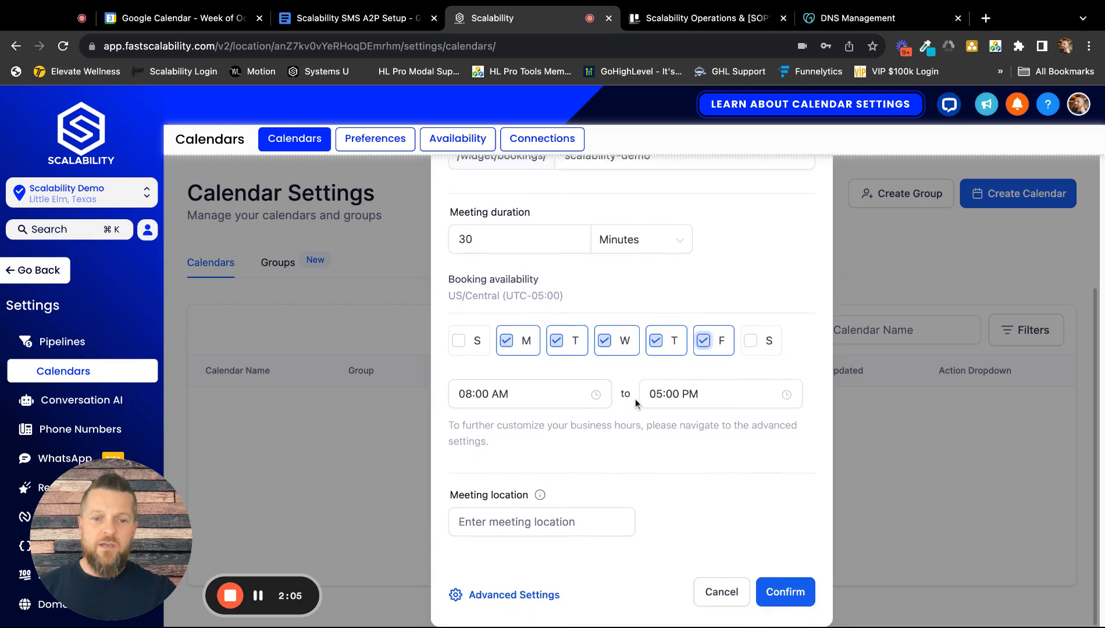
pyautogui.click(782, 593)
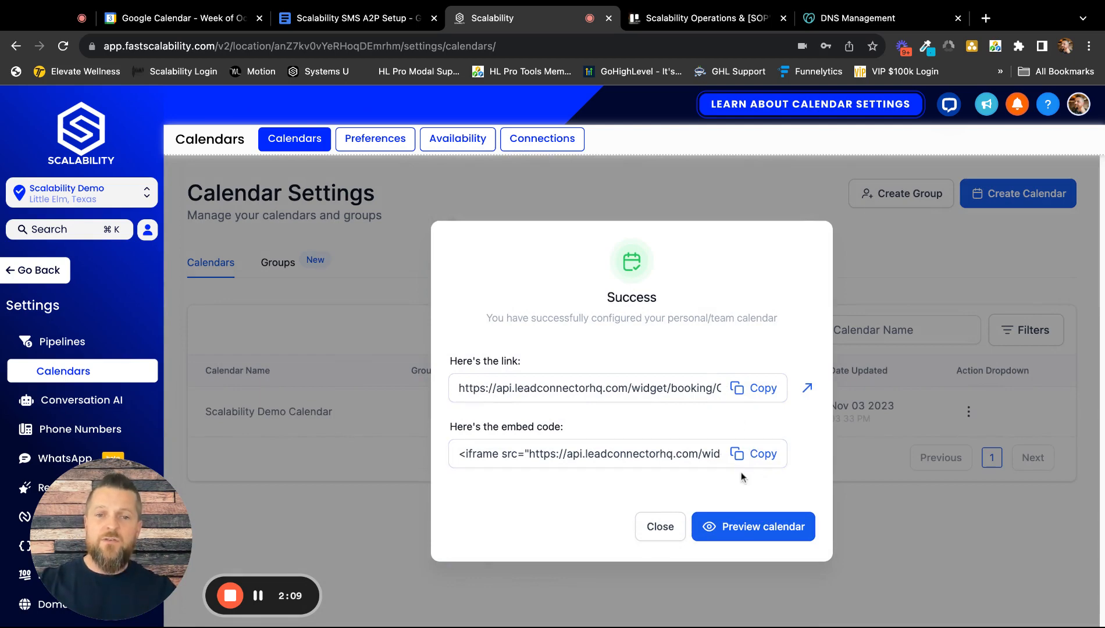
pyautogui.click(758, 527)
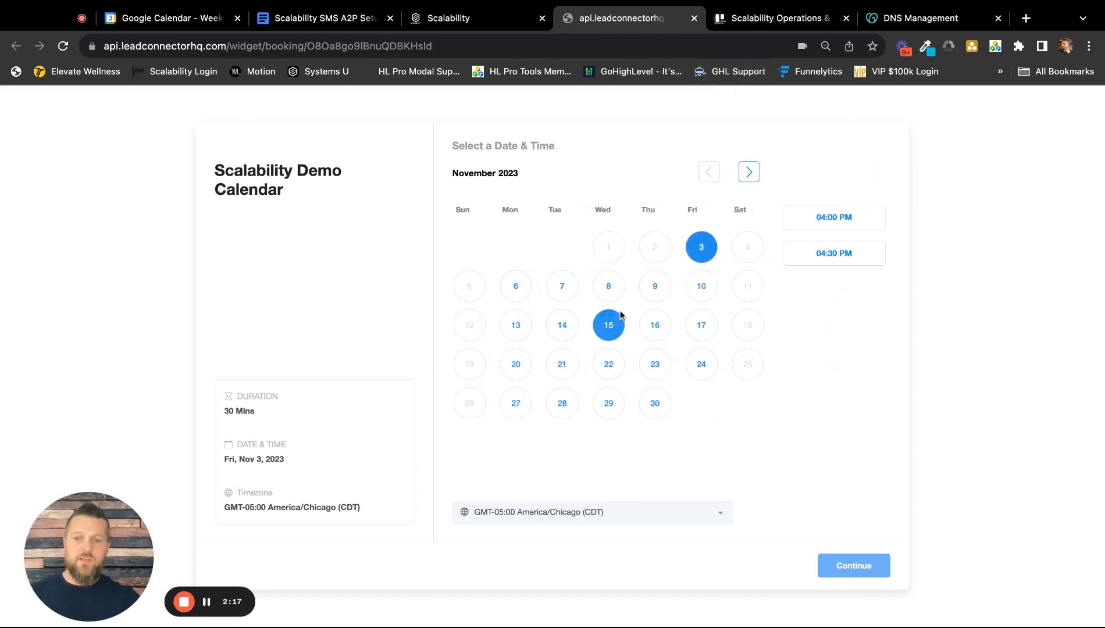
pyautogui.click(482, 19)
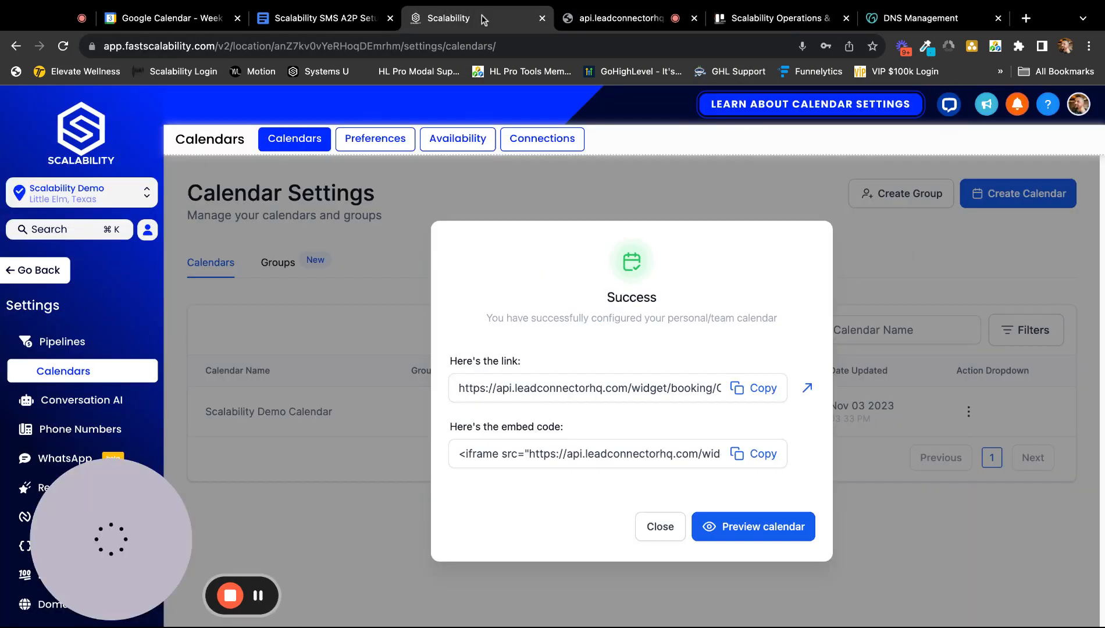
pyautogui.click(657, 529)
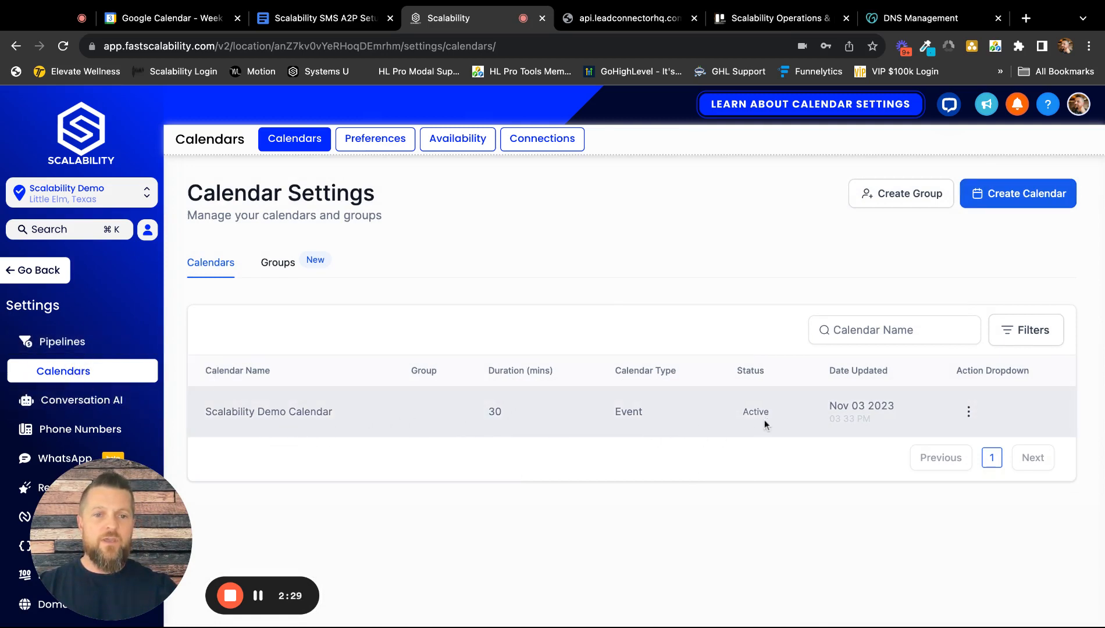
# Copy the permanent link of the Scalability Demo Calendar and open it in a new browser tab.
pyautogui.click(968, 413)
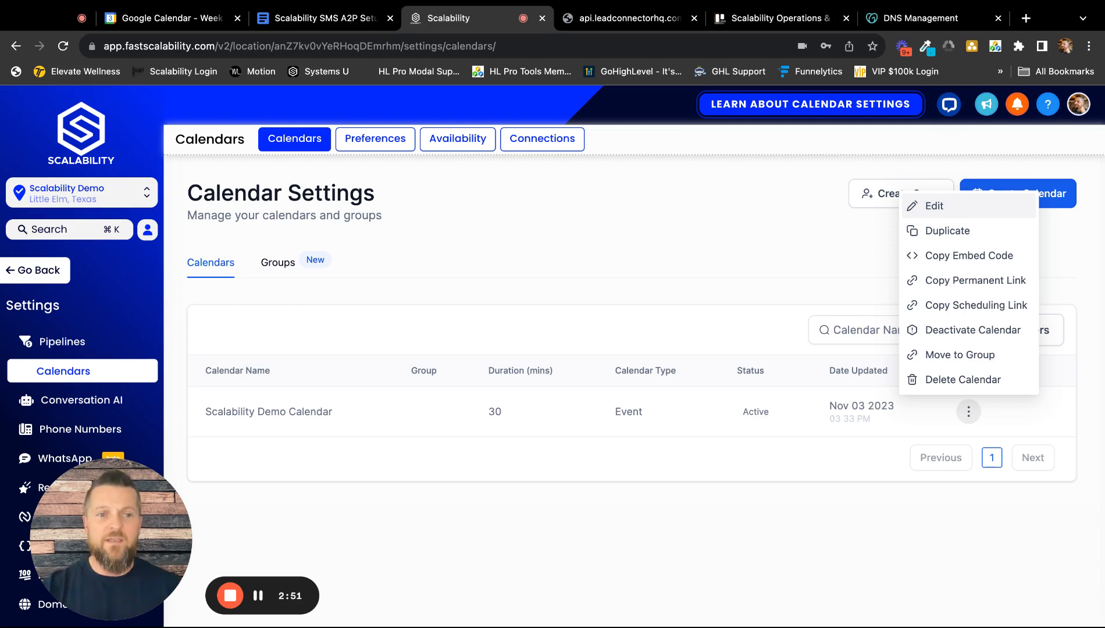
pyautogui.click(968, 279)
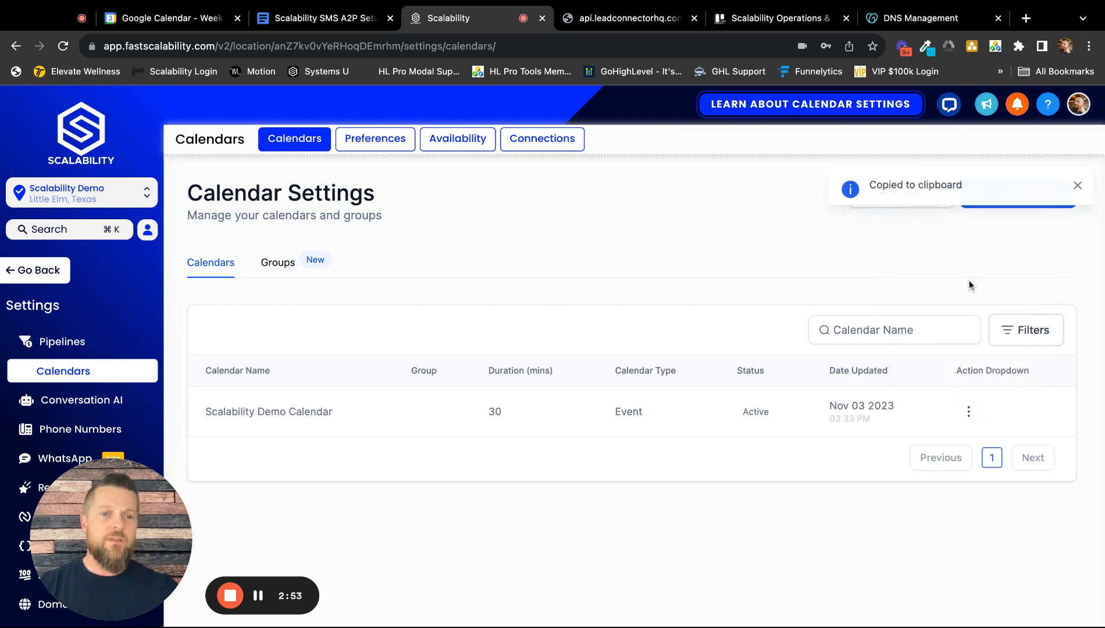
pyautogui.click(1026, 18)
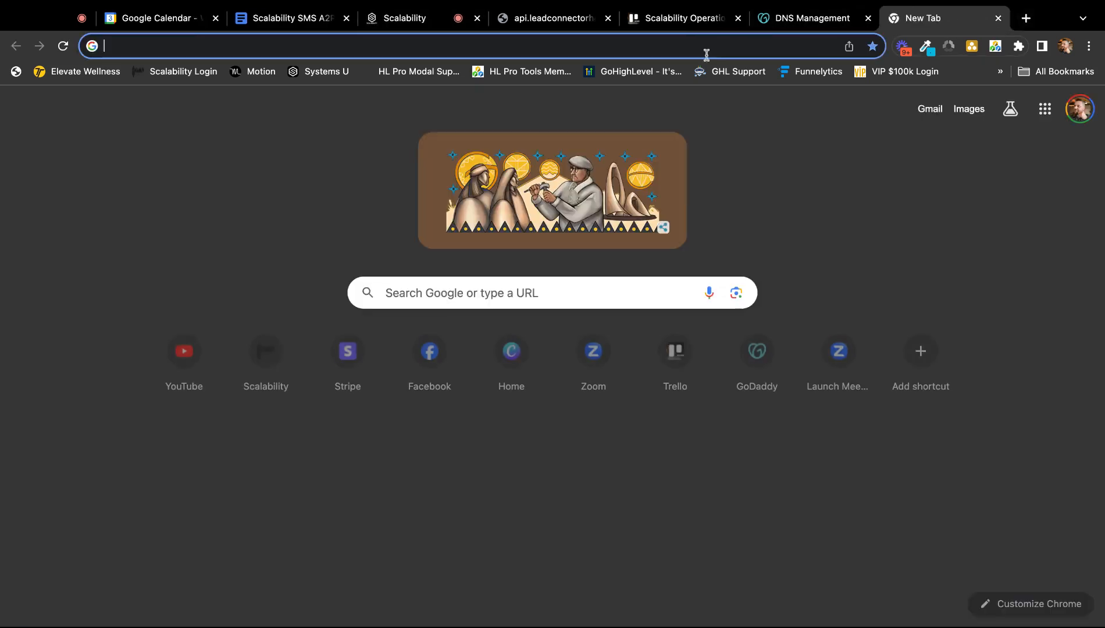
pyautogui.press('super+v')
pyautogui.press('Return')
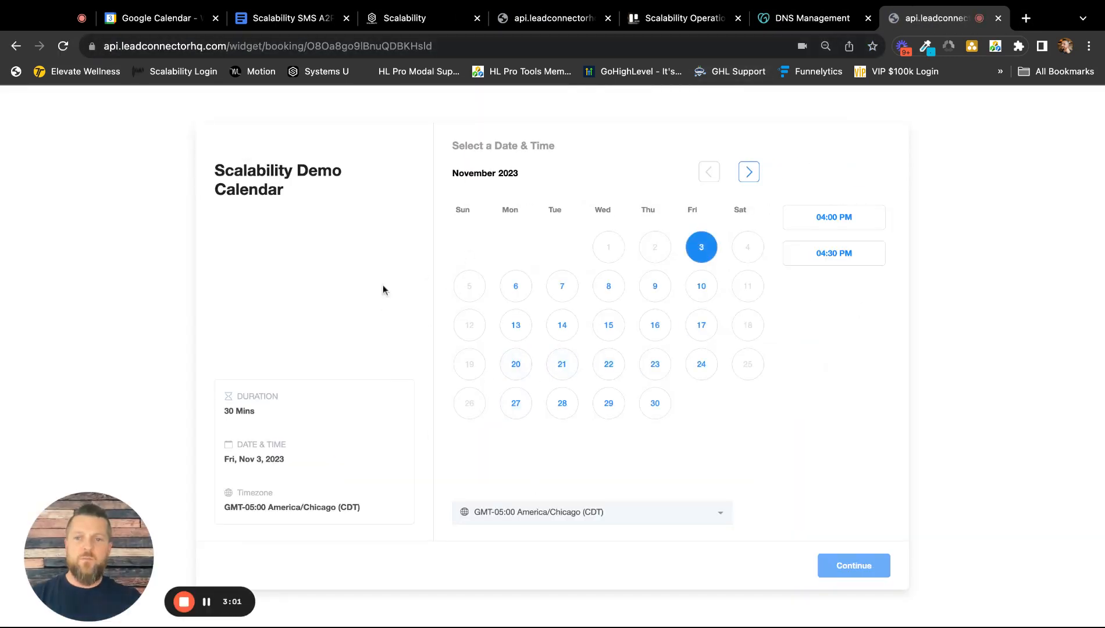
# Return to the Scalability calendar list and open the availability settings of the Scalability Demo Calendar for editing.
pyautogui.click(416, 18)
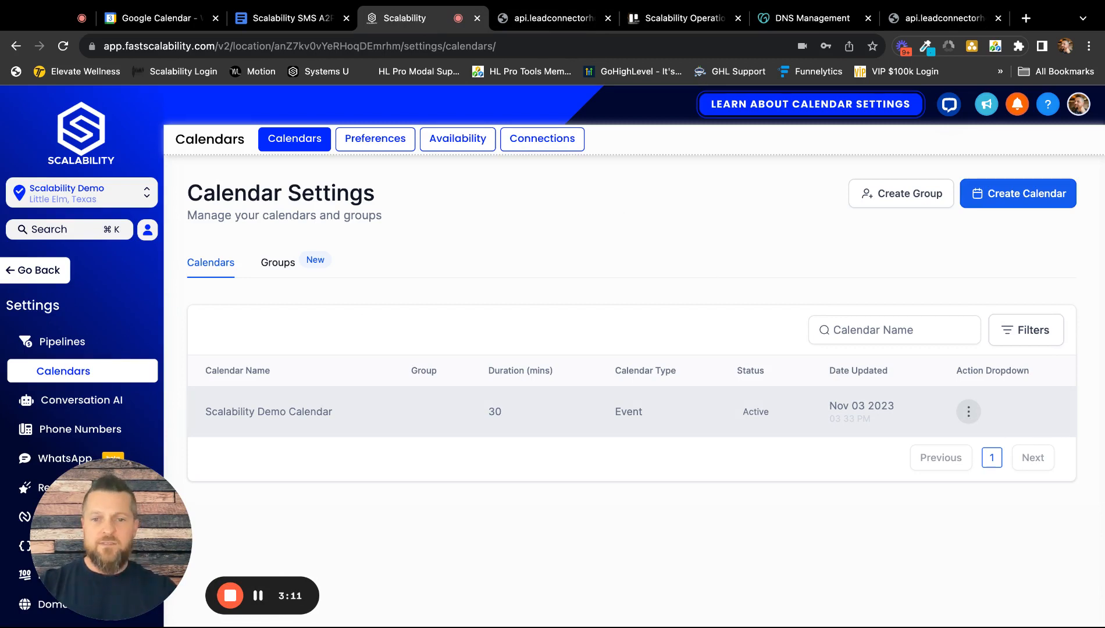
pyautogui.click(968, 411)
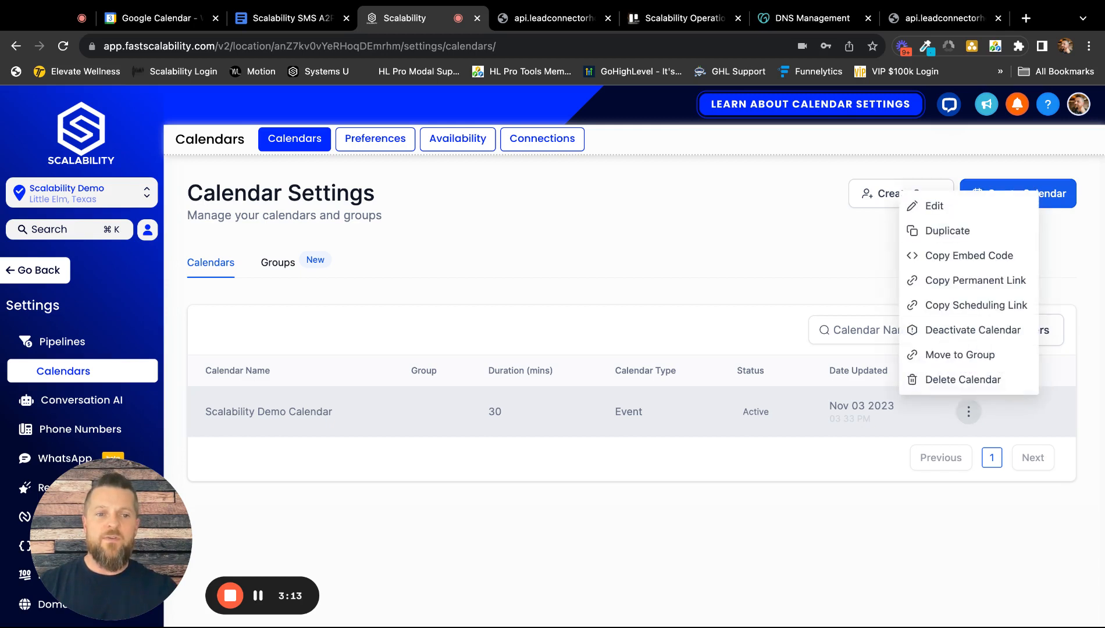
pyautogui.click(937, 207)
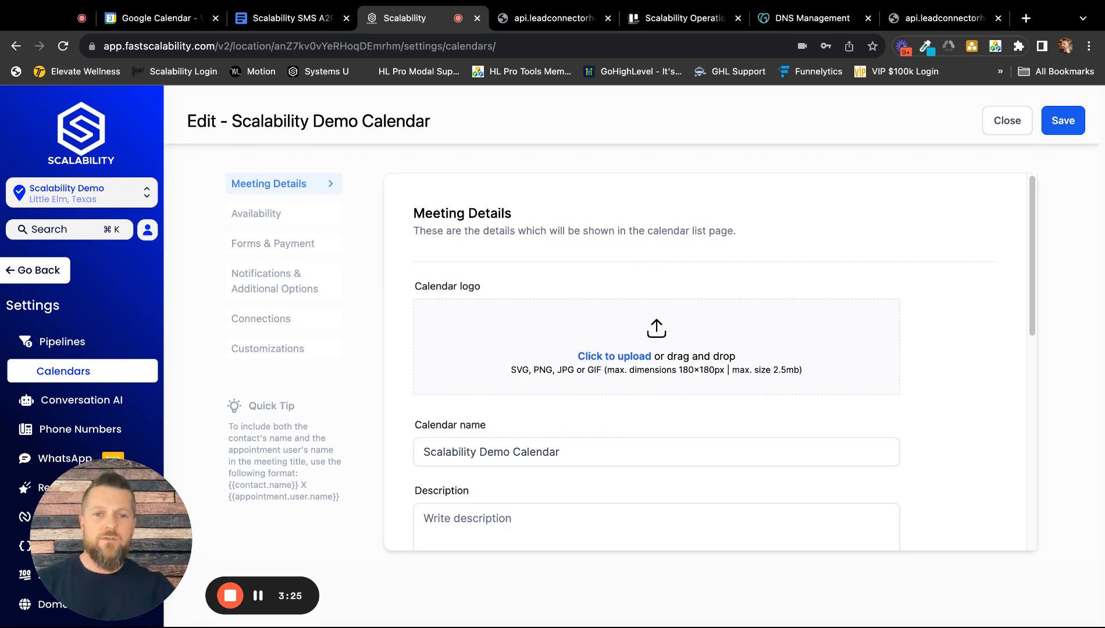
pyautogui.click(269, 216)
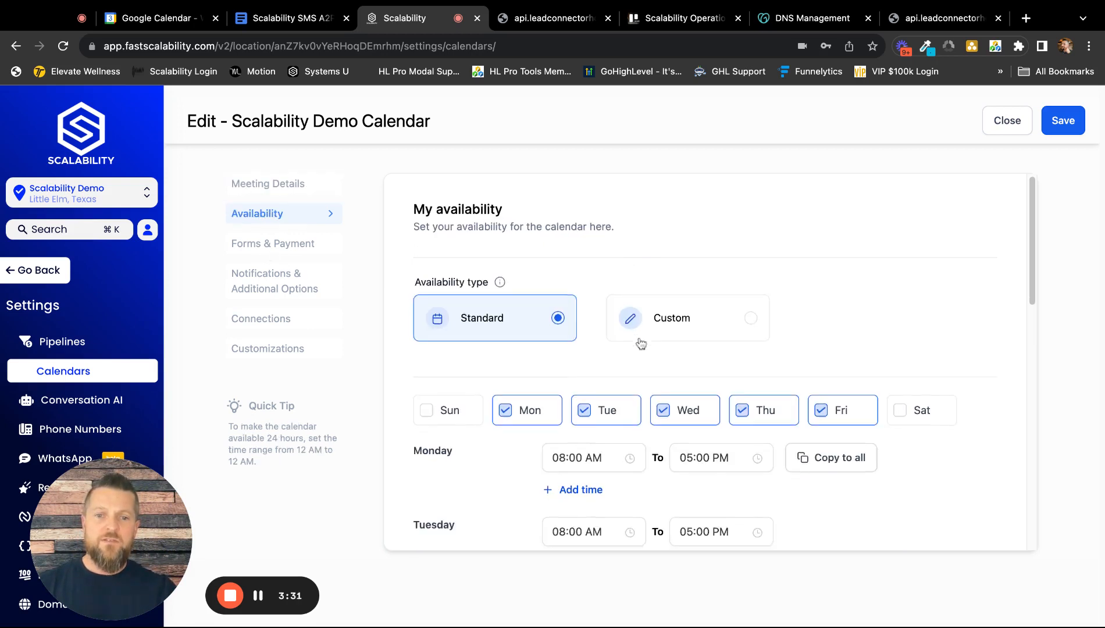
pyautogui.scroll(-5, 636, 343)
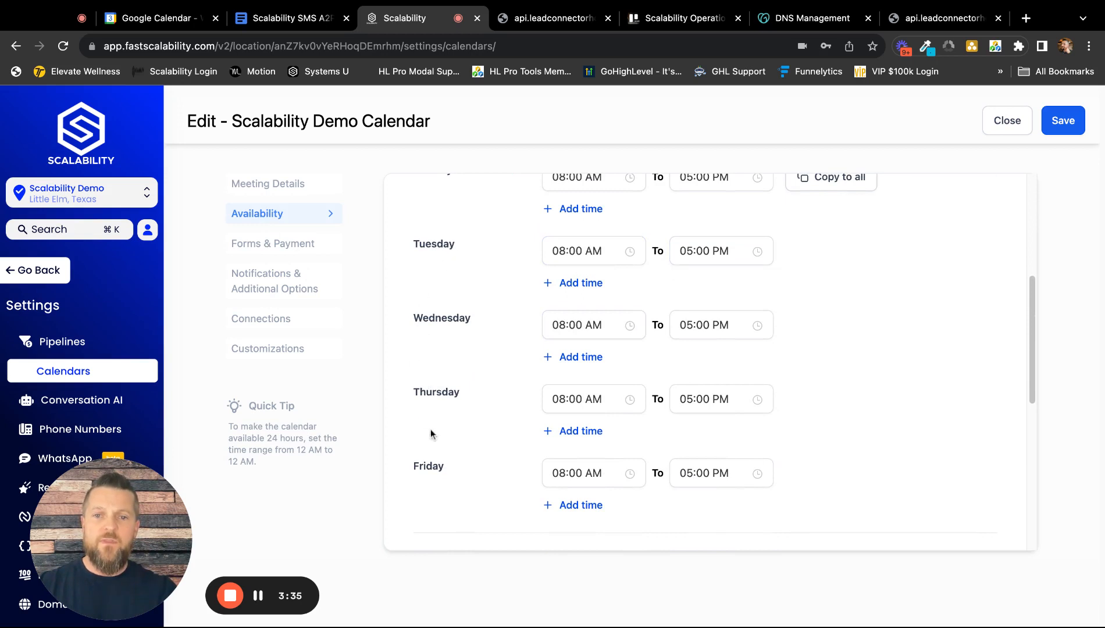
# Add a second time range to Tuesday and set the first range's end time to 12:00 PM.
pyautogui.click(592, 285)
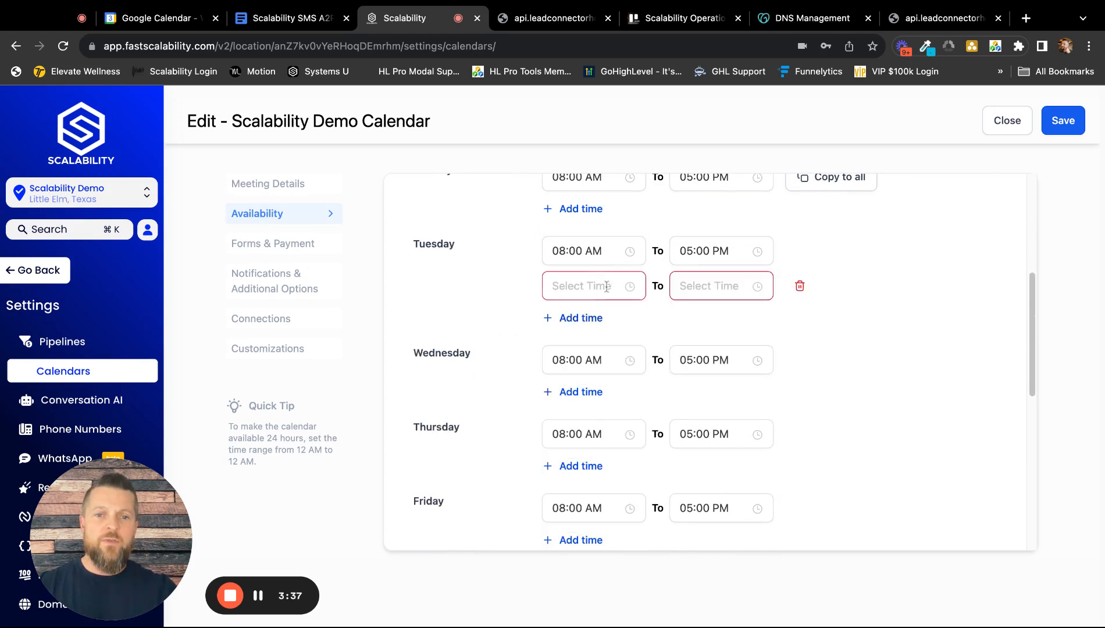
pyautogui.click(696, 259)
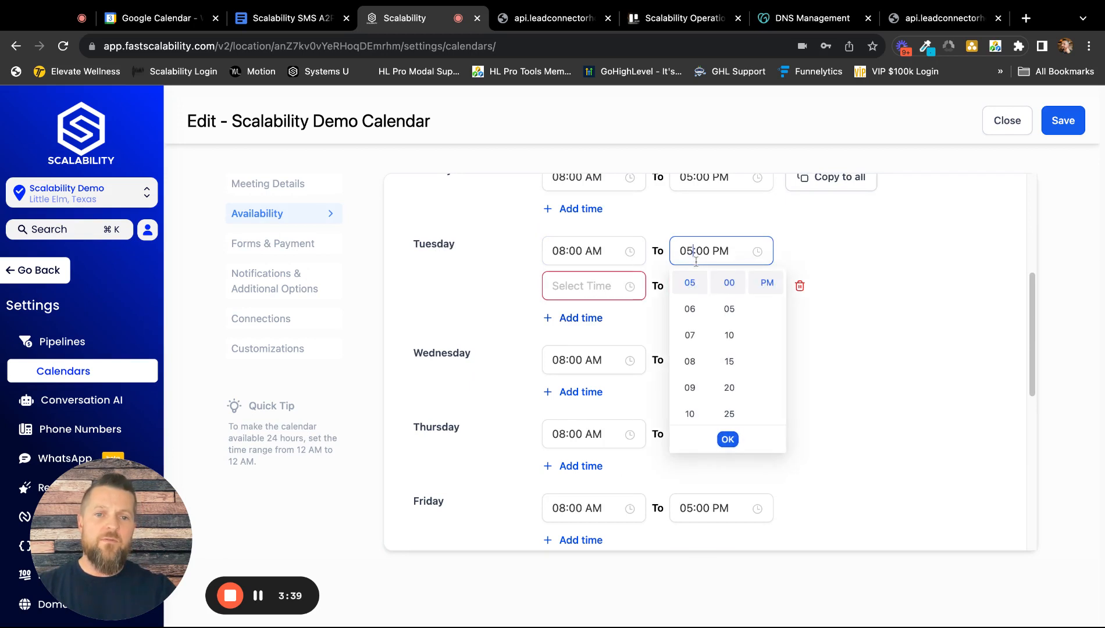
pyautogui.press('BackSpace')
pyautogui.press('BackSpace')
pyautogui.write('12')
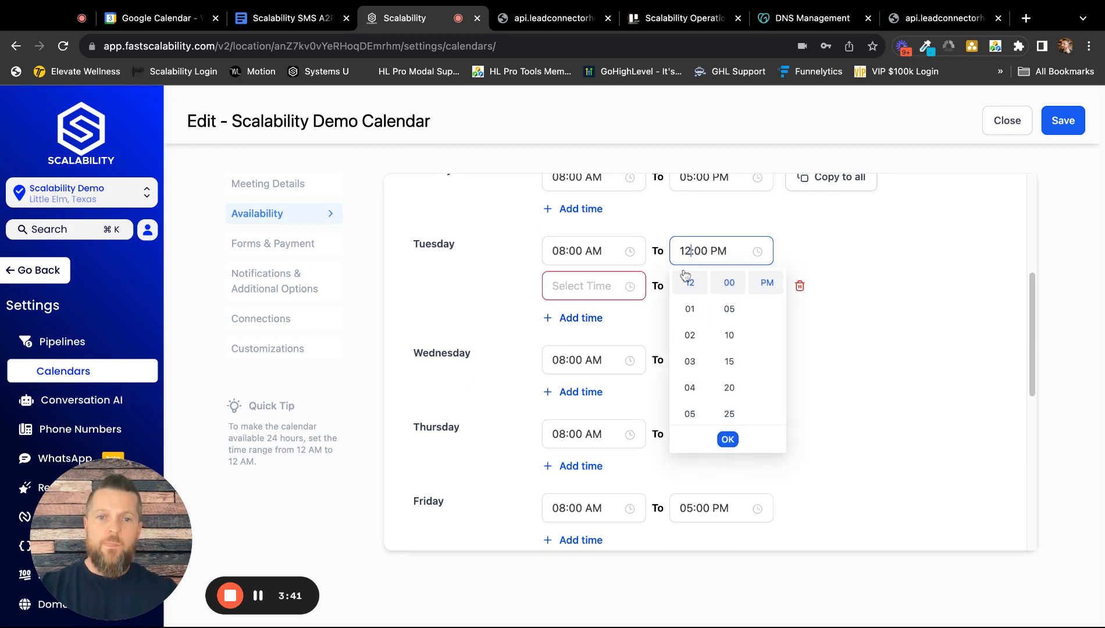
# Set Tuesday's second availability range to run from 01:00 PM to 05:00 PM.
pyautogui.click(587, 289)
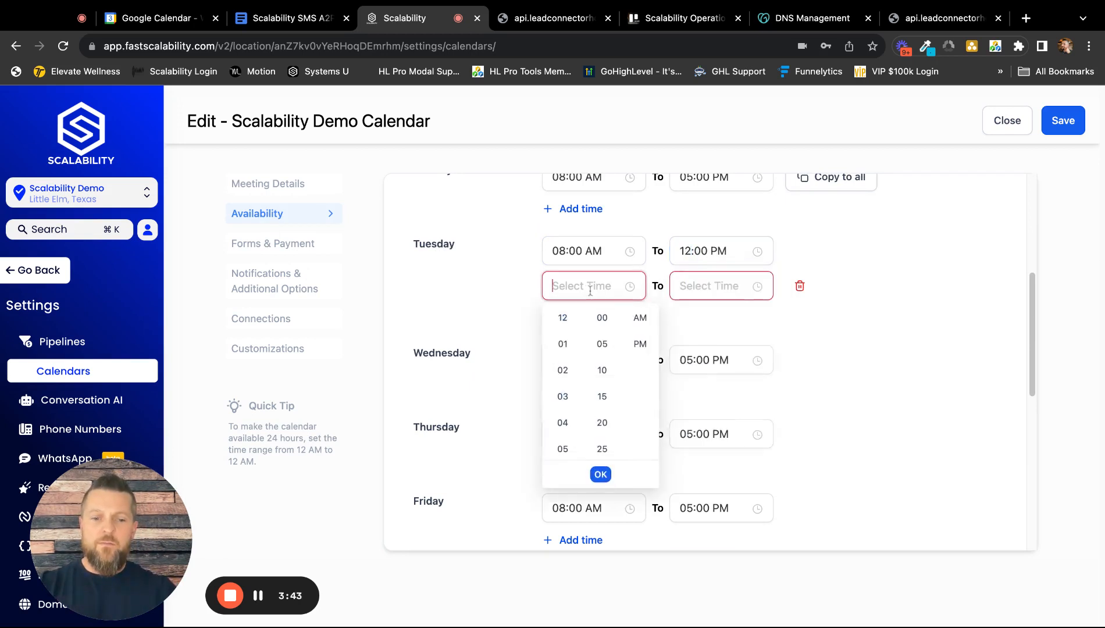
pyautogui.write('10')
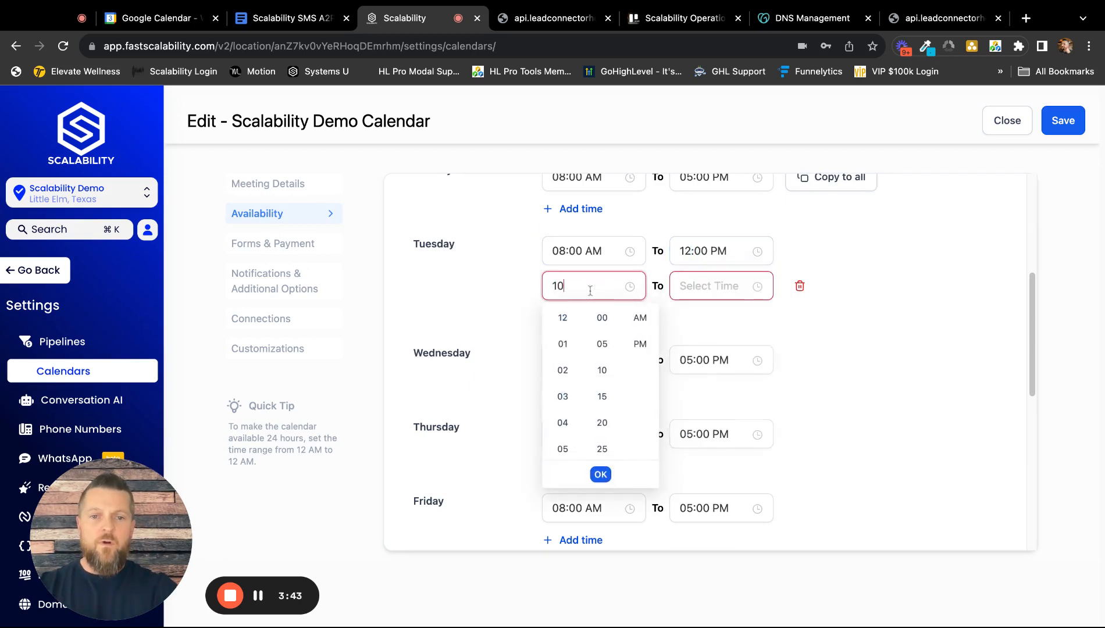
pyautogui.click(562, 344)
pyautogui.click(699, 285)
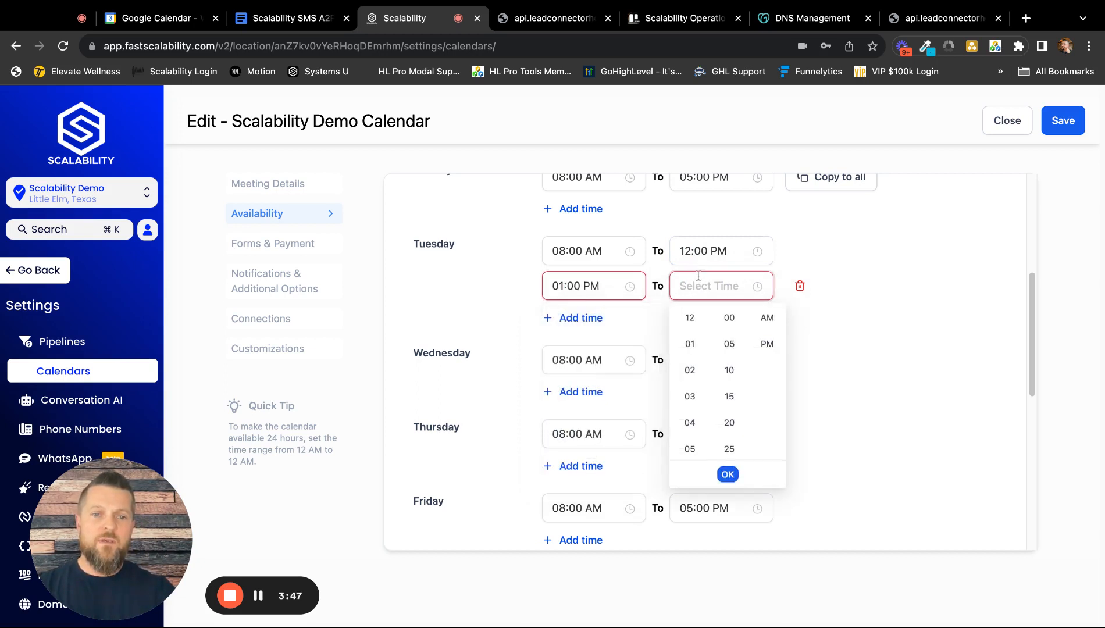
pyautogui.click(691, 446)
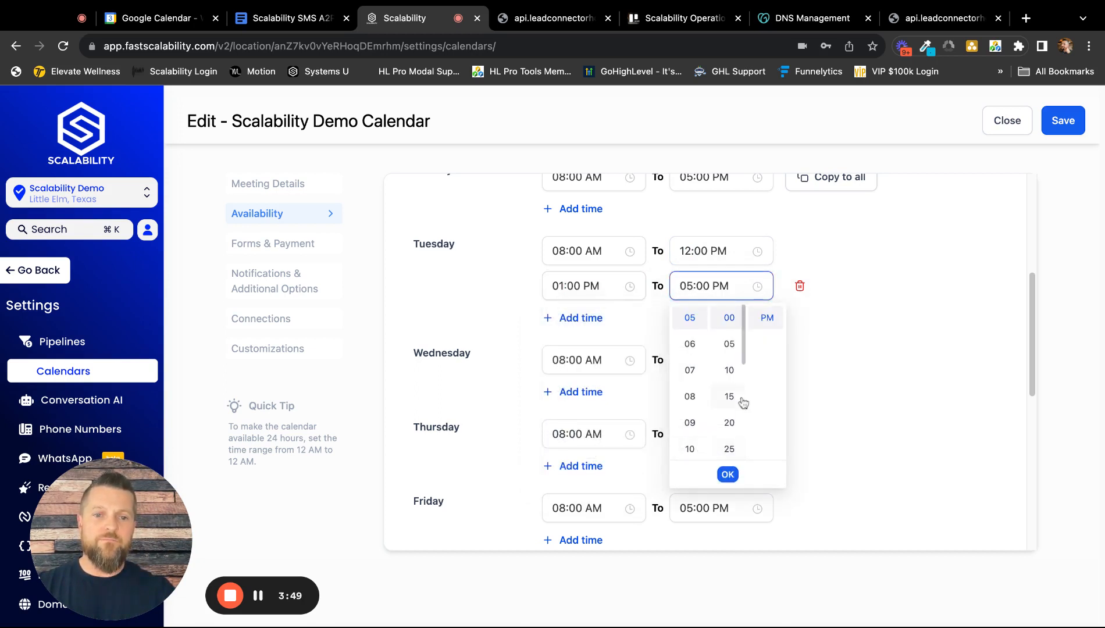
pyautogui.click(727, 475)
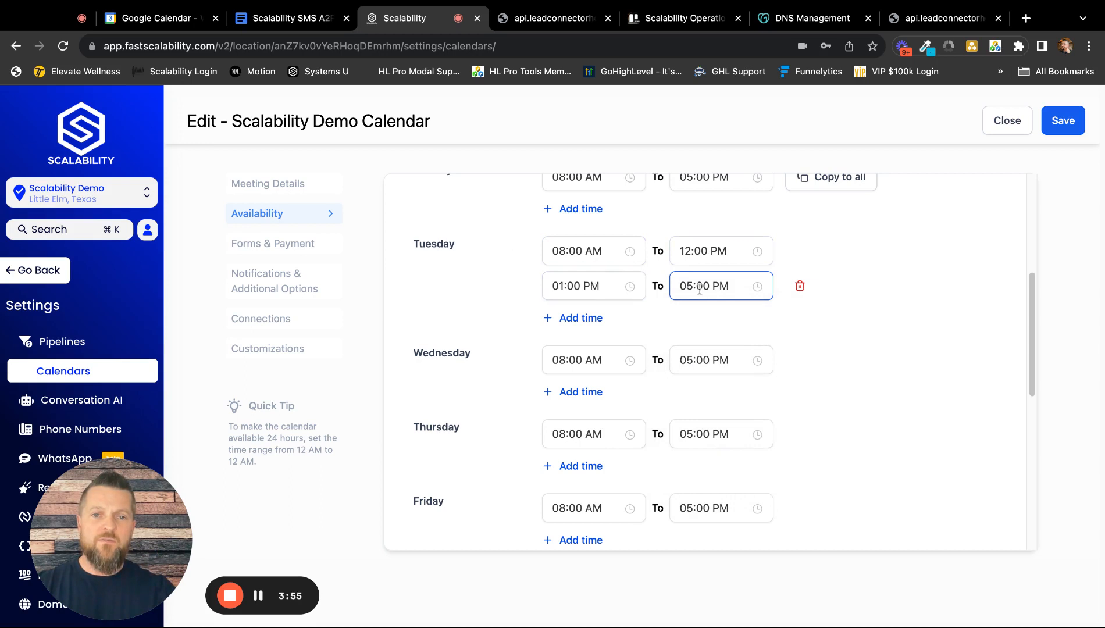
# Review the remaining availability settings and check the November 9 time slots on the public booking page.
pyautogui.scroll(3, 718, 325)
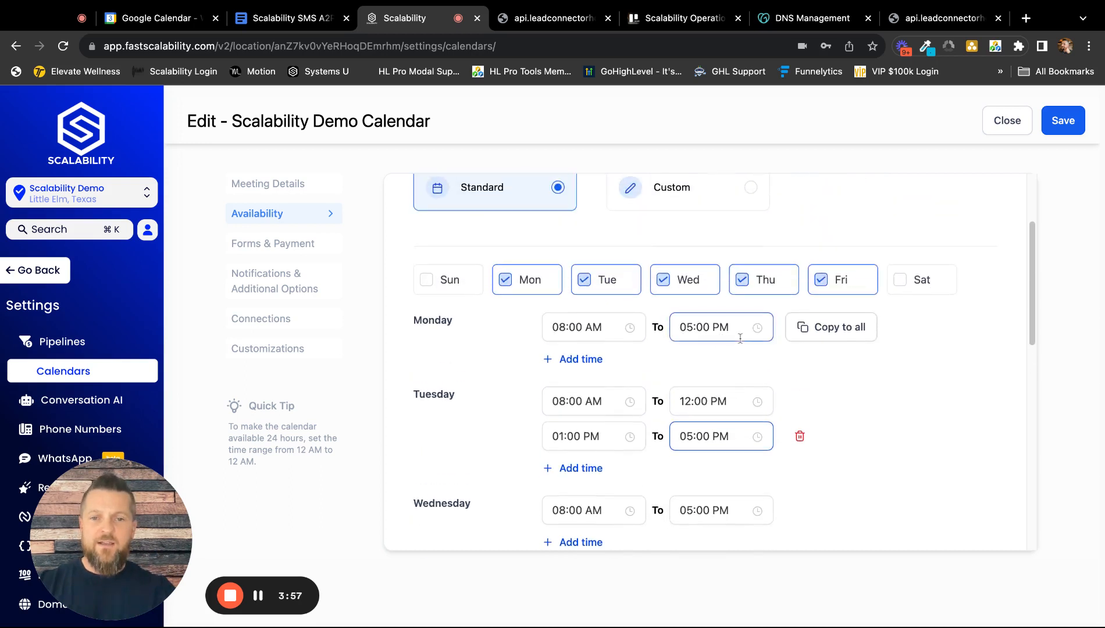
pyautogui.scroll(2, 753, 344)
pyautogui.scroll(-10, 744, 360)
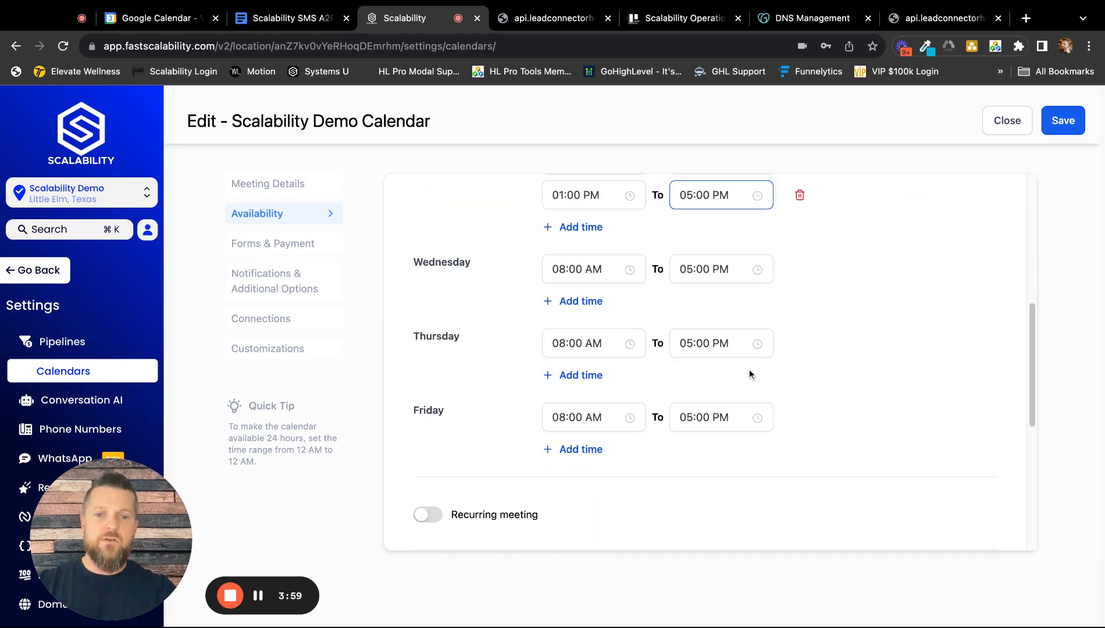
pyautogui.scroll(-1, 632, 343)
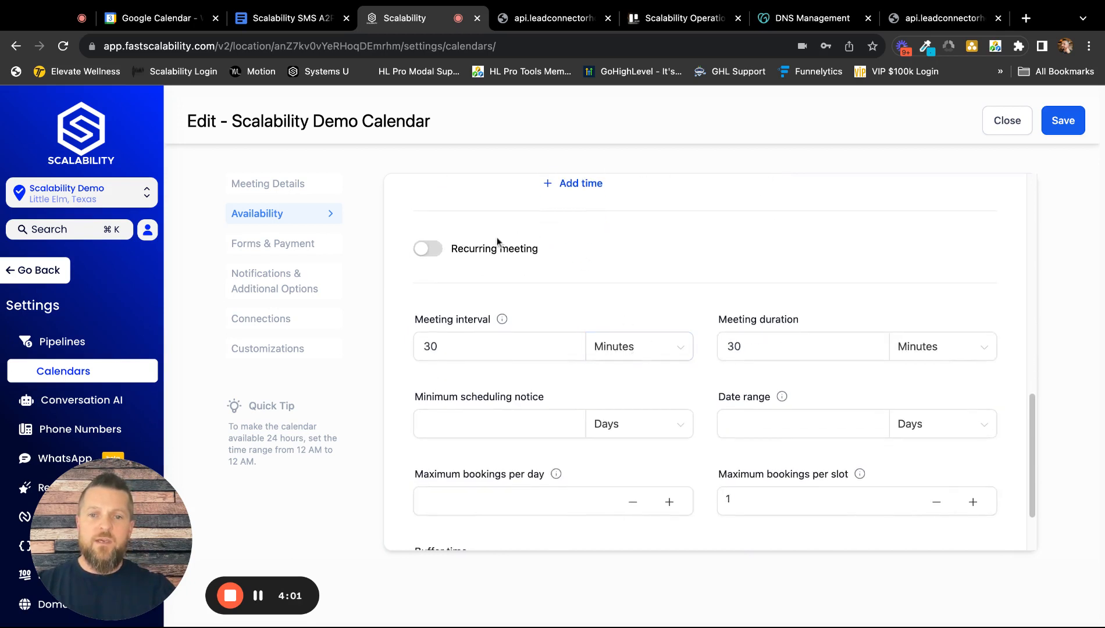
pyautogui.scroll(-1, 690, 345)
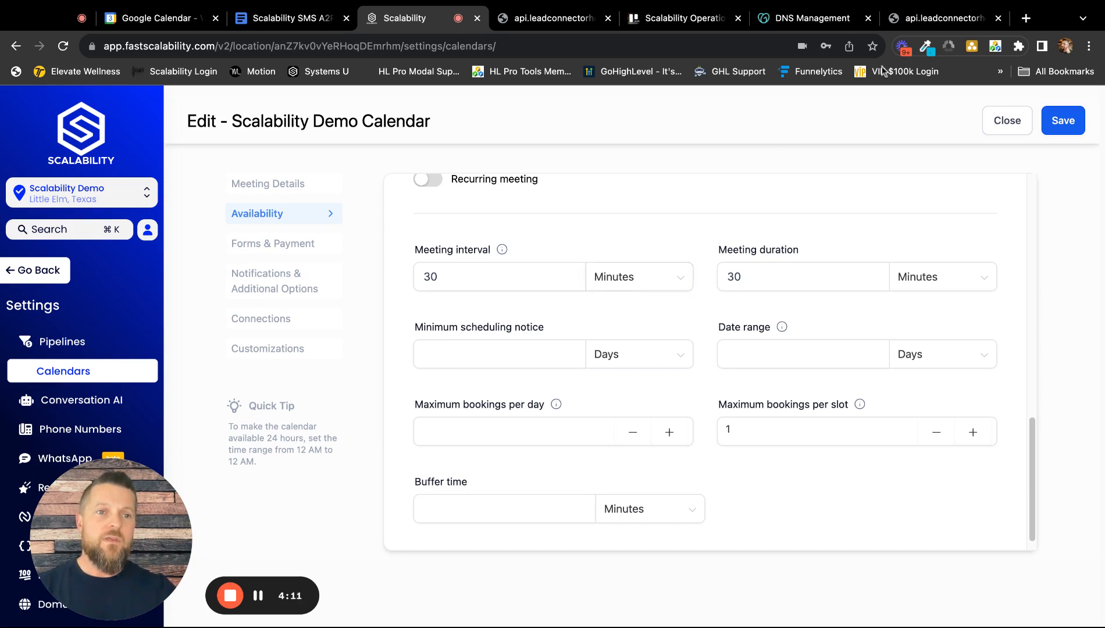
pyautogui.click(939, 18)
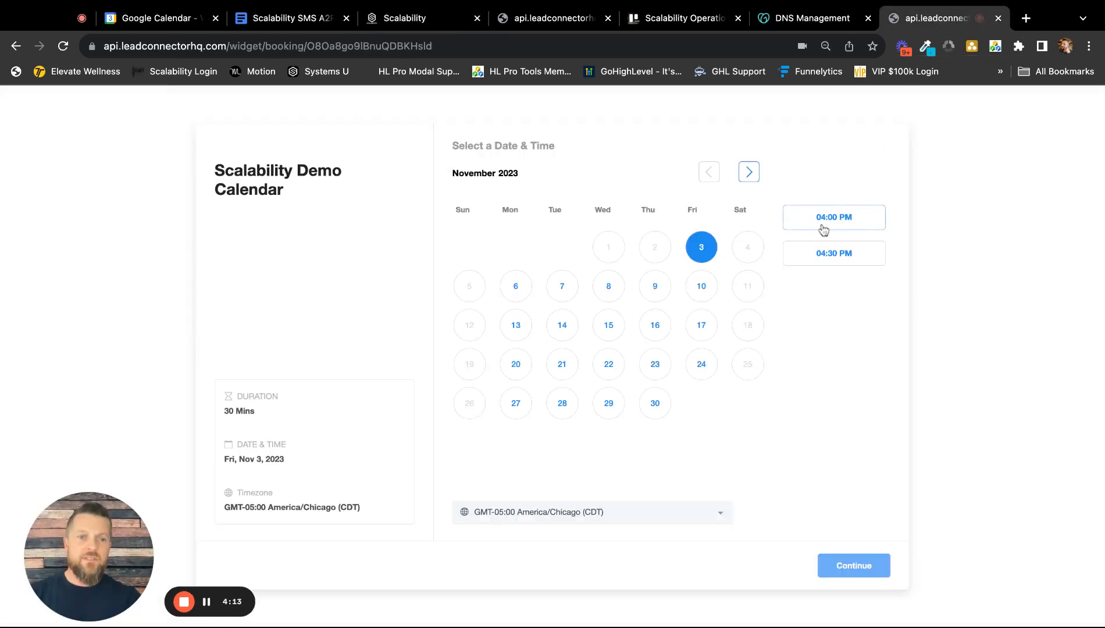
pyautogui.click(654, 286)
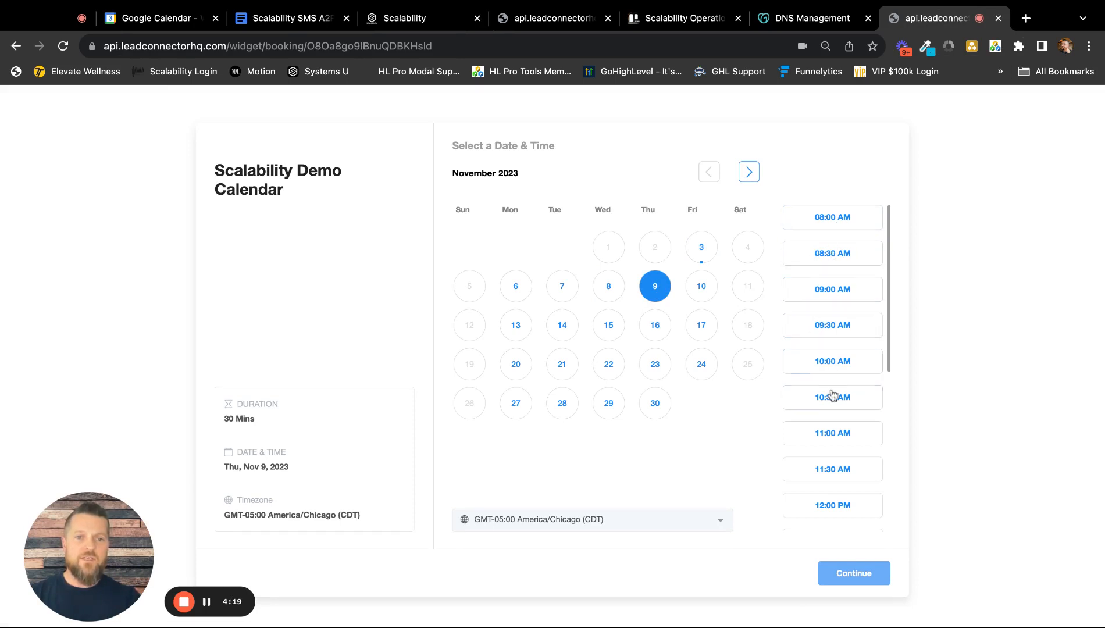
# Return to the Scalability calendar settings, set the meeting interval to 15 minutes, and save.
pyautogui.click(426, 19)
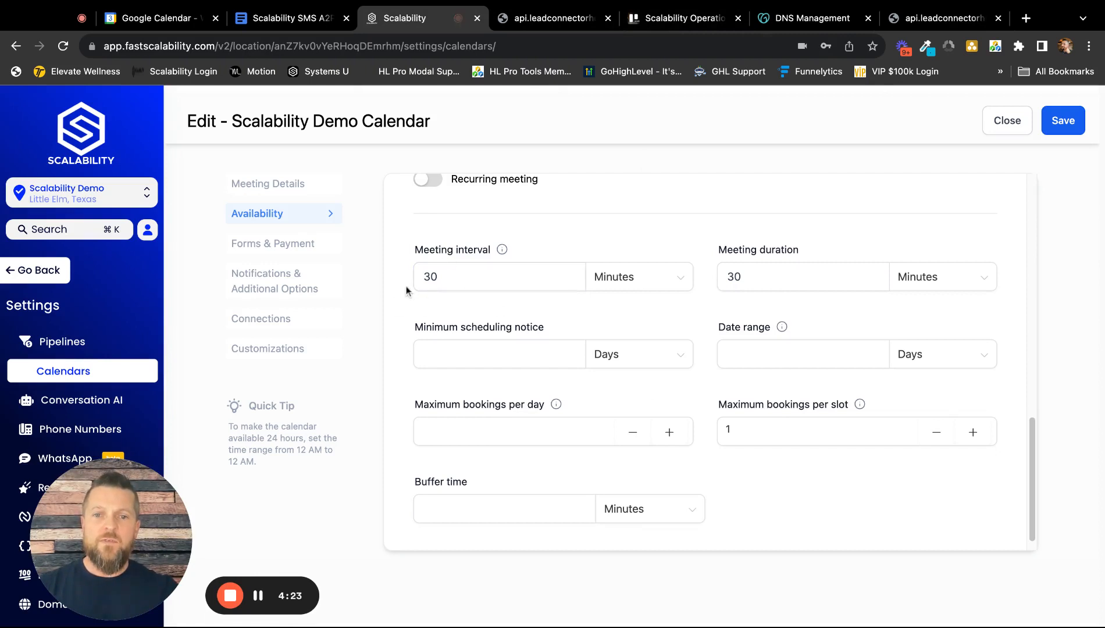
pyautogui.click(511, 278)
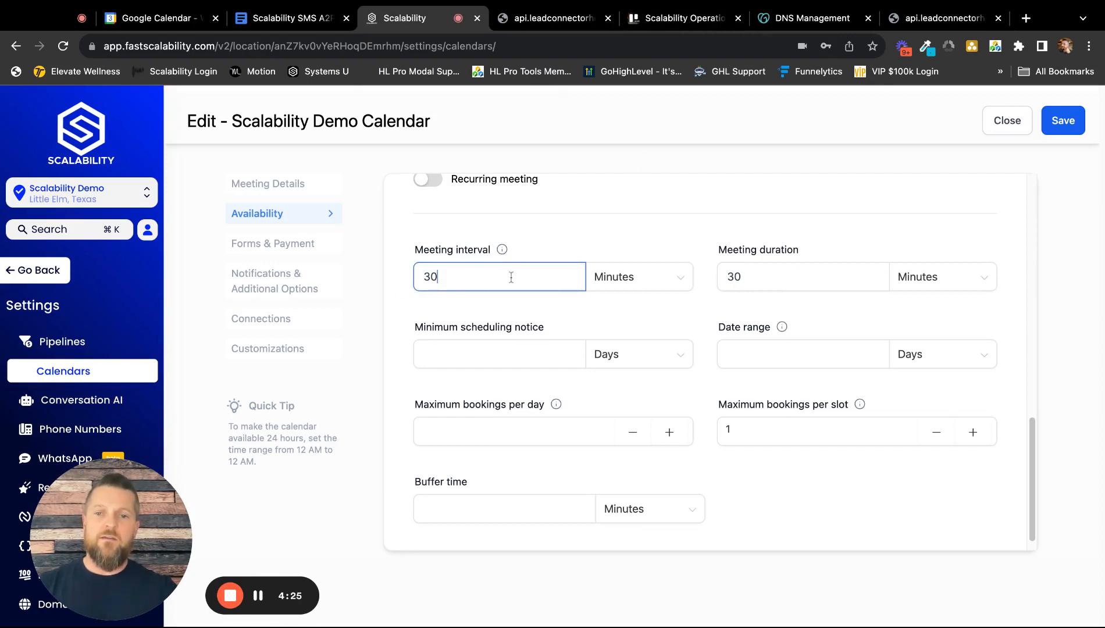
pyautogui.press('BackSpace')
pyautogui.press('BackSpace')
pyautogui.write('15')
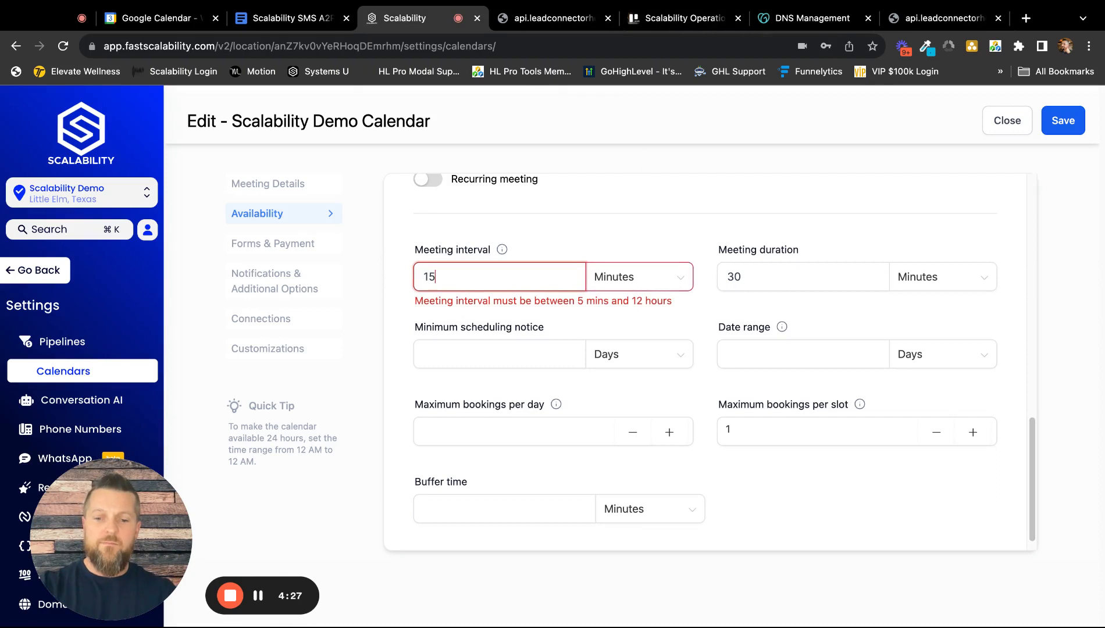
pyautogui.click(1065, 122)
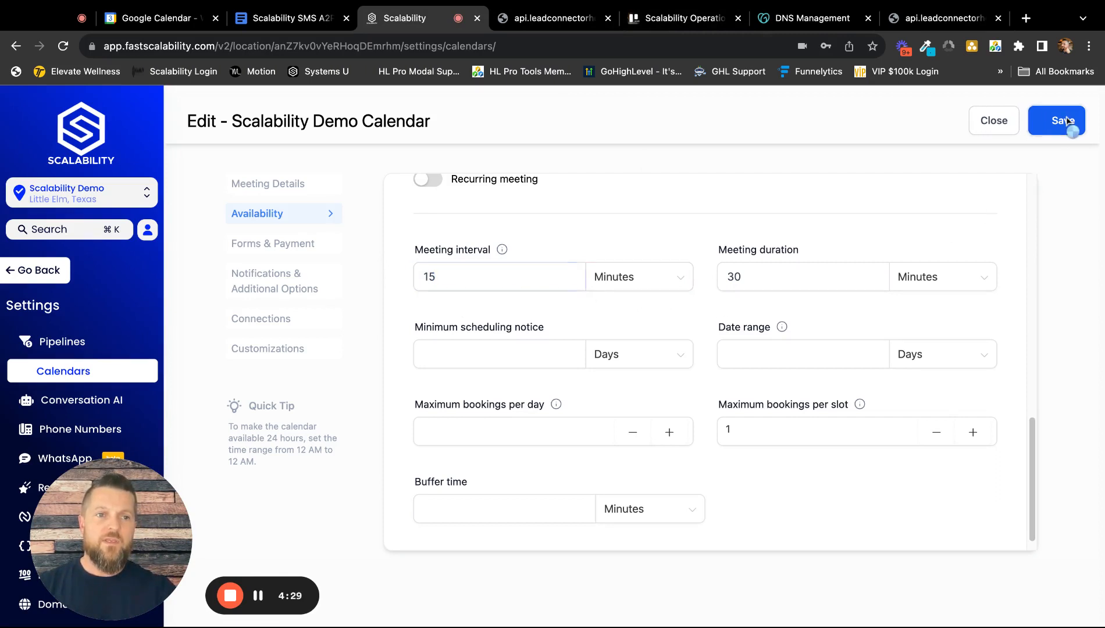
# Reload the public booking page to examine the spacing of its time slots, and return to the calendar settings.
pyautogui.click(937, 20)
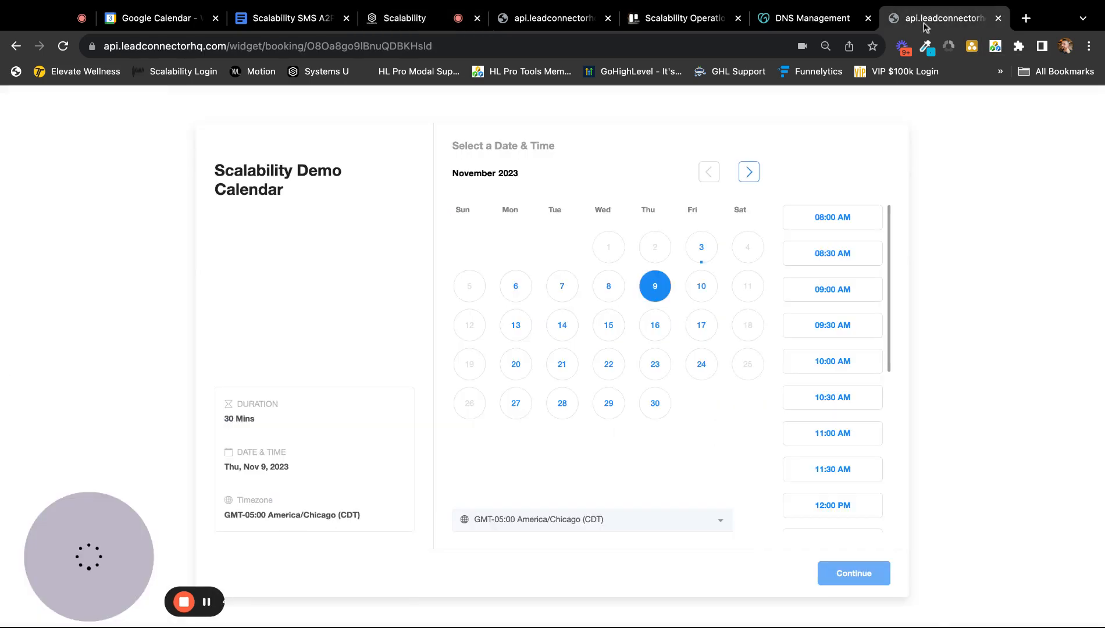
pyautogui.click(63, 45)
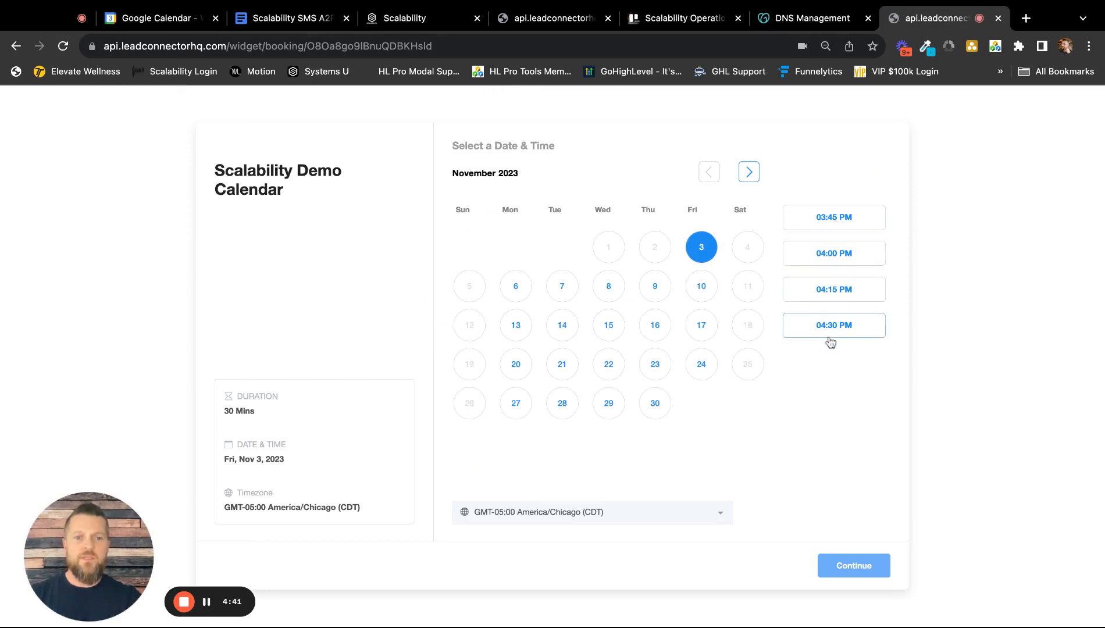
pyautogui.click(420, 22)
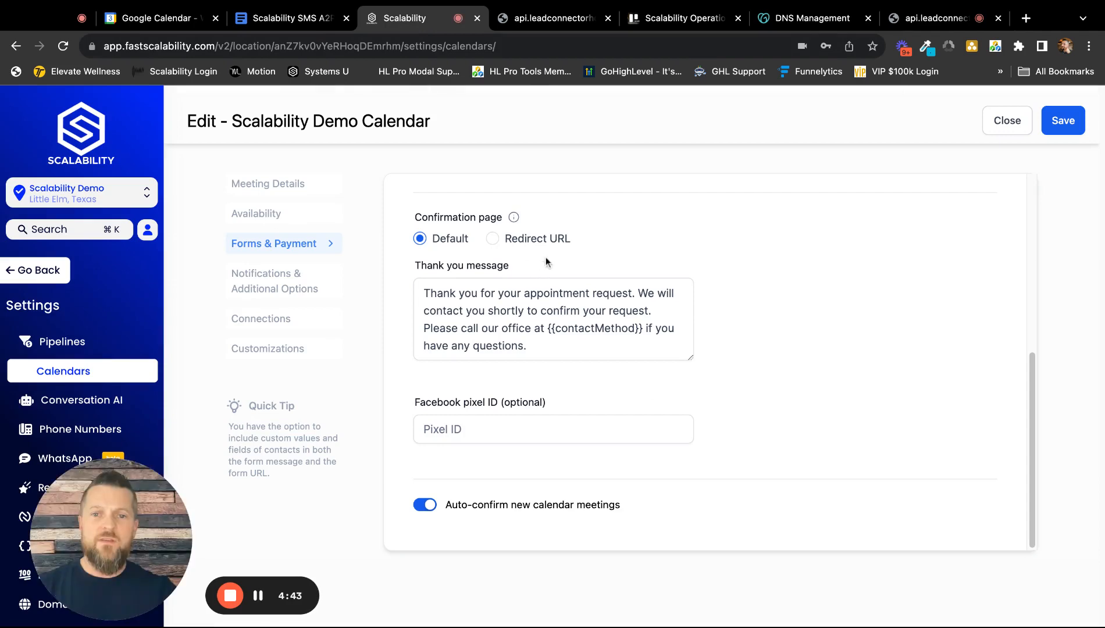
# Reopen the availability settings and set the minimum scheduling notice to 4 hours.
pyautogui.click(292, 220)
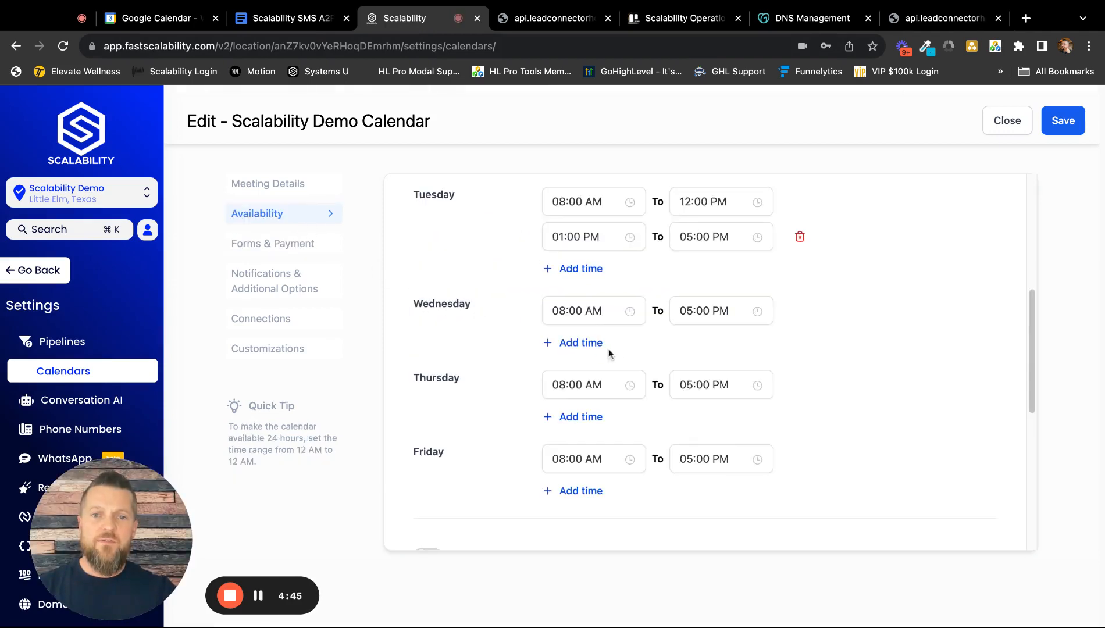
pyautogui.scroll(2, 611, 351)
pyautogui.scroll(-10, 620, 351)
pyautogui.click(446, 257)
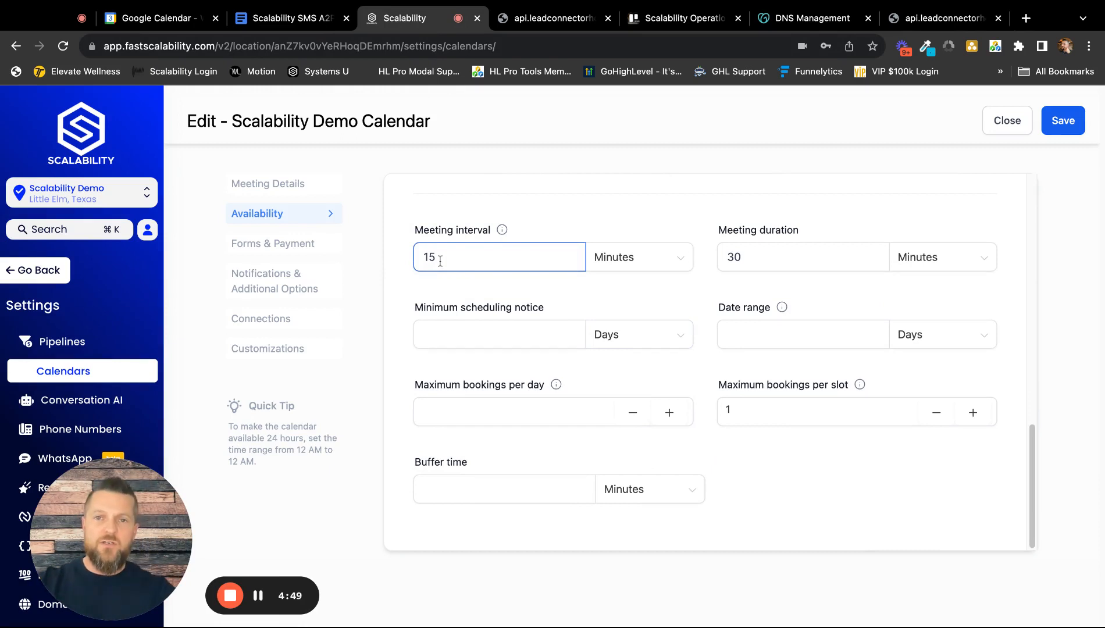
pyautogui.click(807, 255)
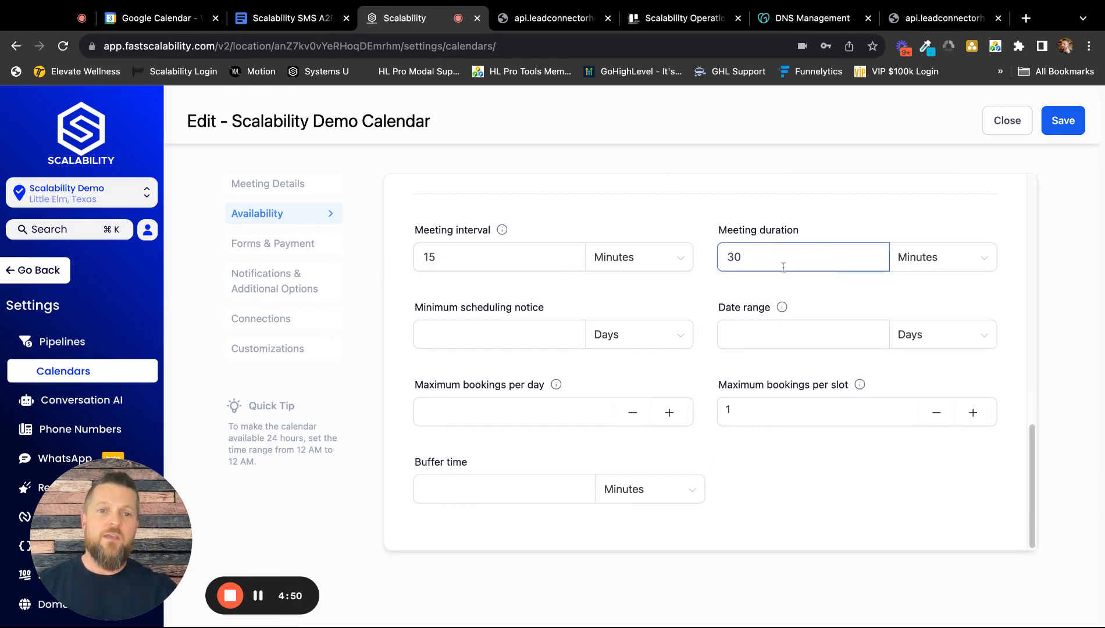
pyautogui.click(763, 279)
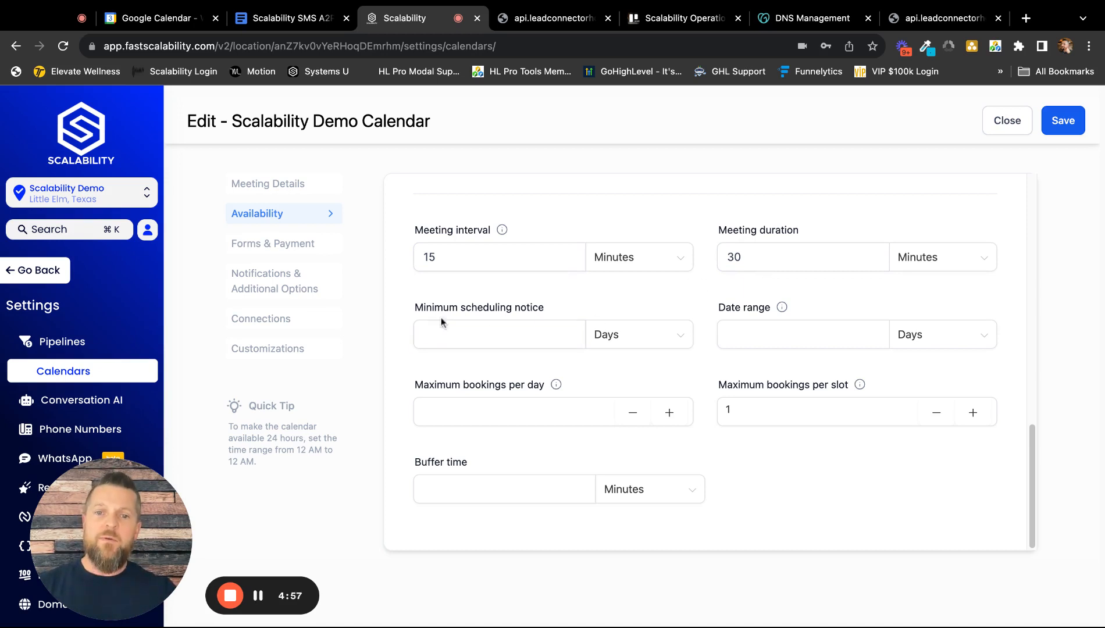
pyautogui.click(468, 338)
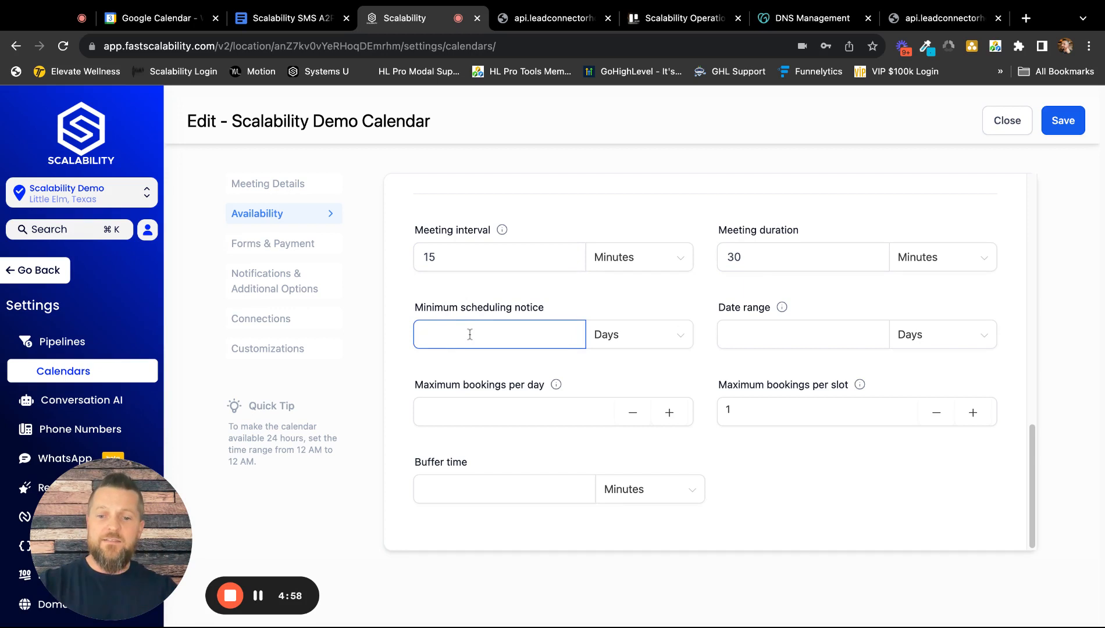
pyautogui.write('4')
pyautogui.click(618, 340)
pyautogui.click(637, 366)
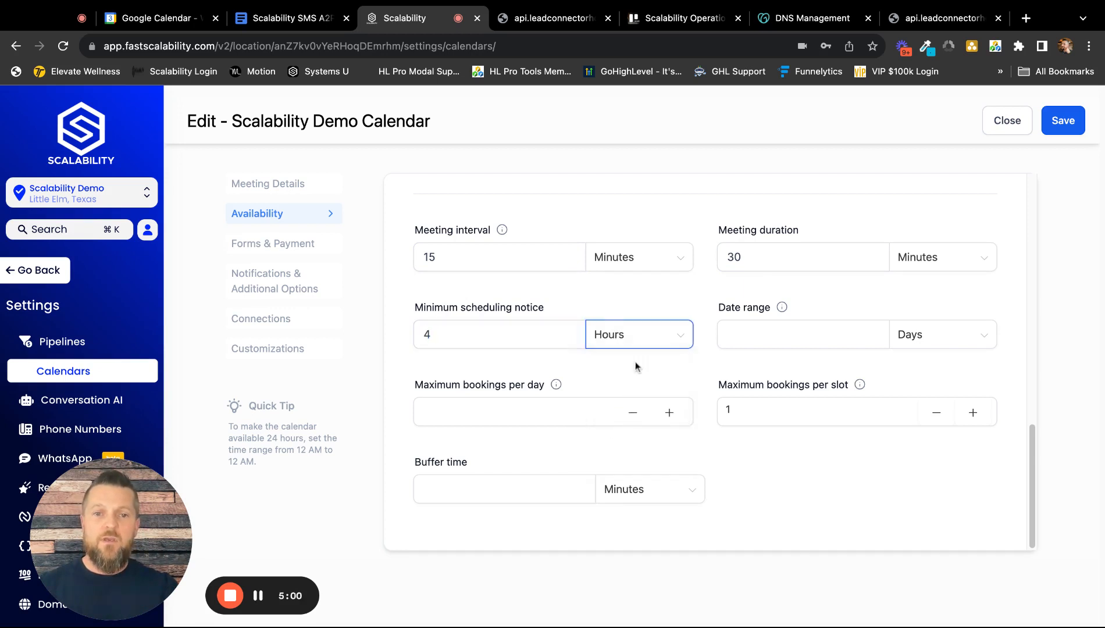
pyautogui.moveTo(560, 384)
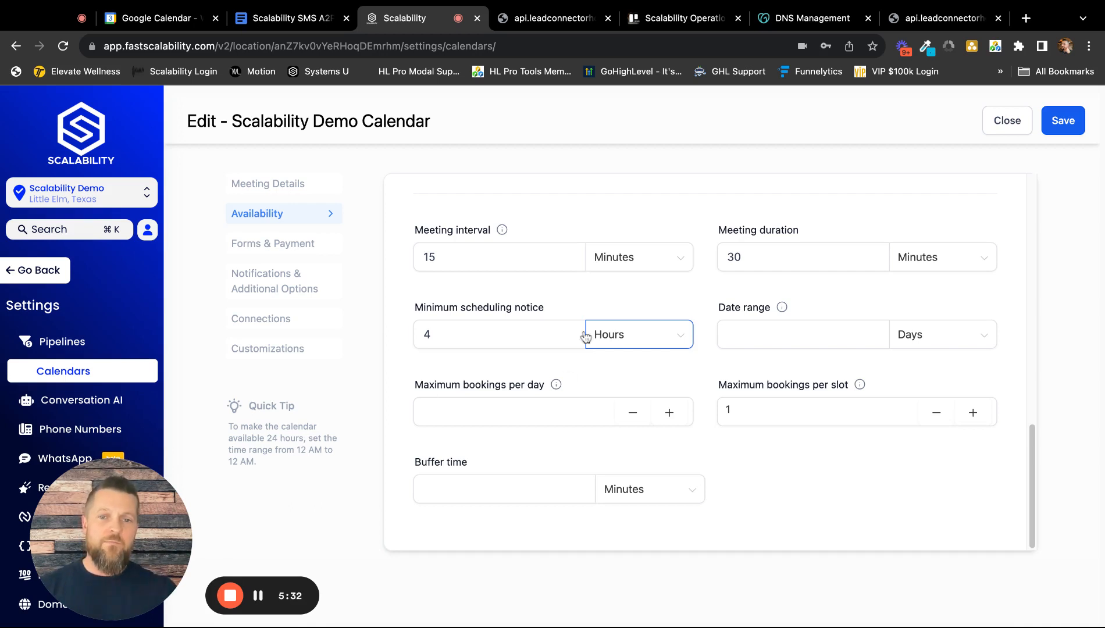
pyautogui.click(515, 339)
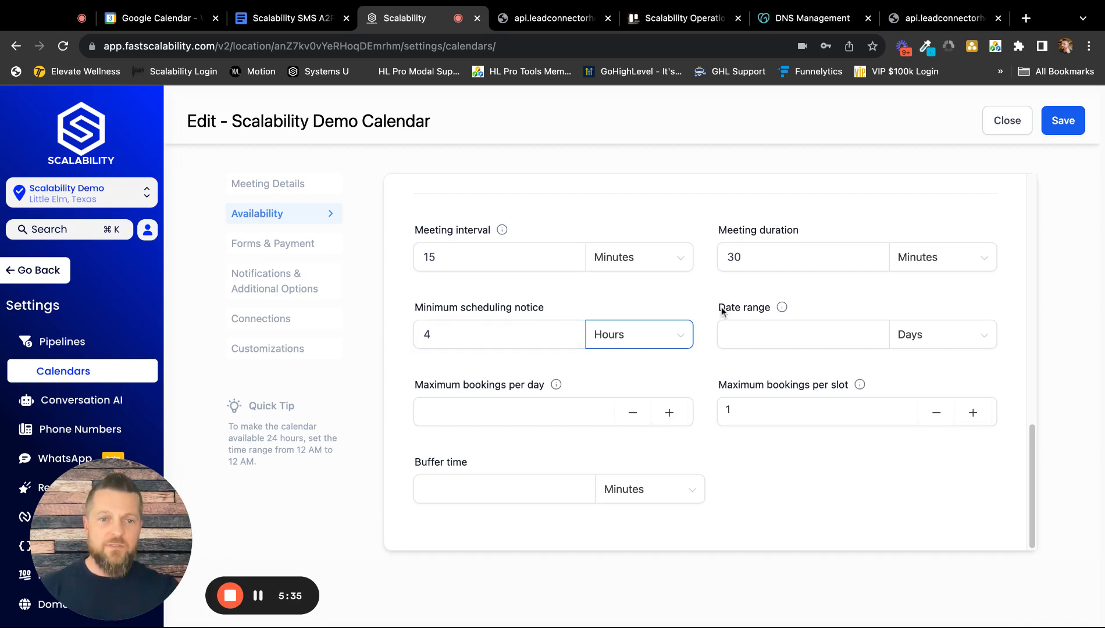
# Check on the public booking page how far ahead dates can be booked by selecting November 30.
pyautogui.click(767, 333)
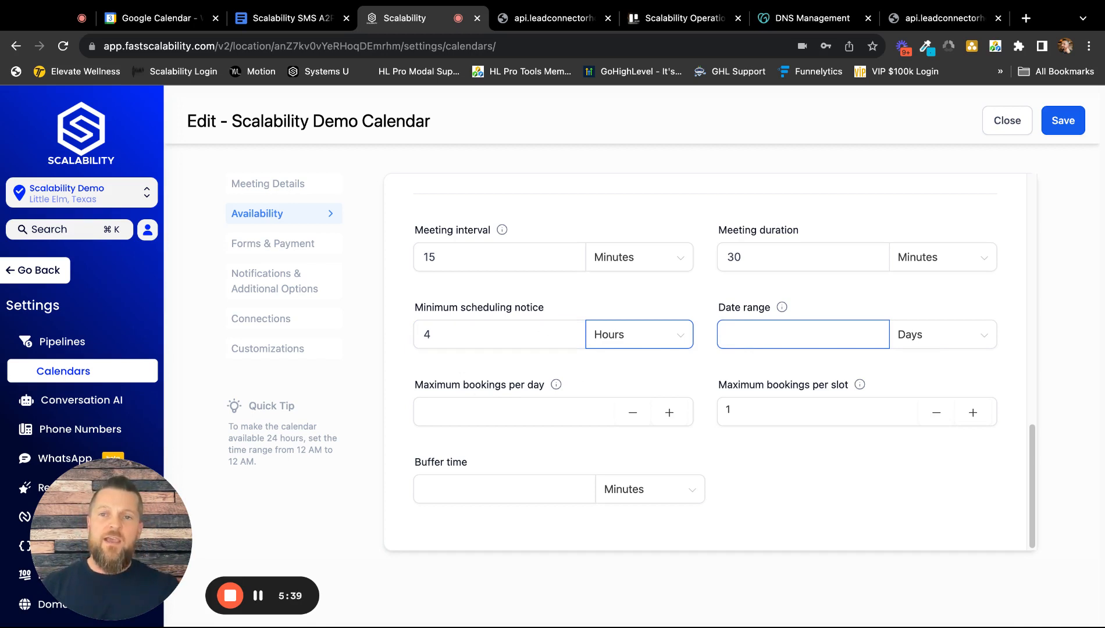
pyautogui.click(936, 18)
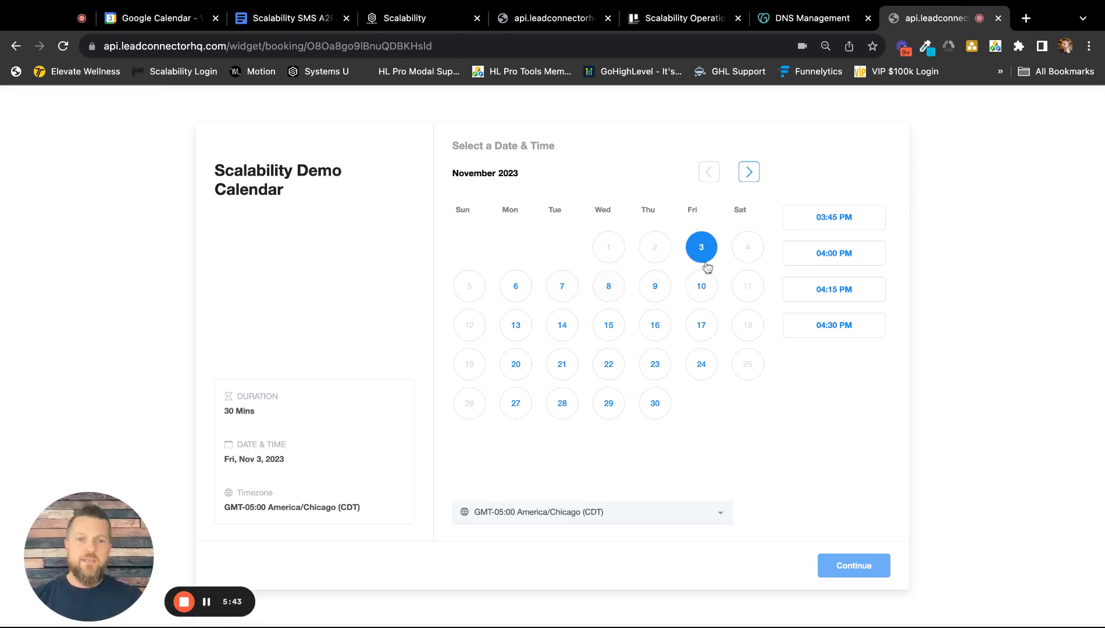
pyautogui.click(651, 409)
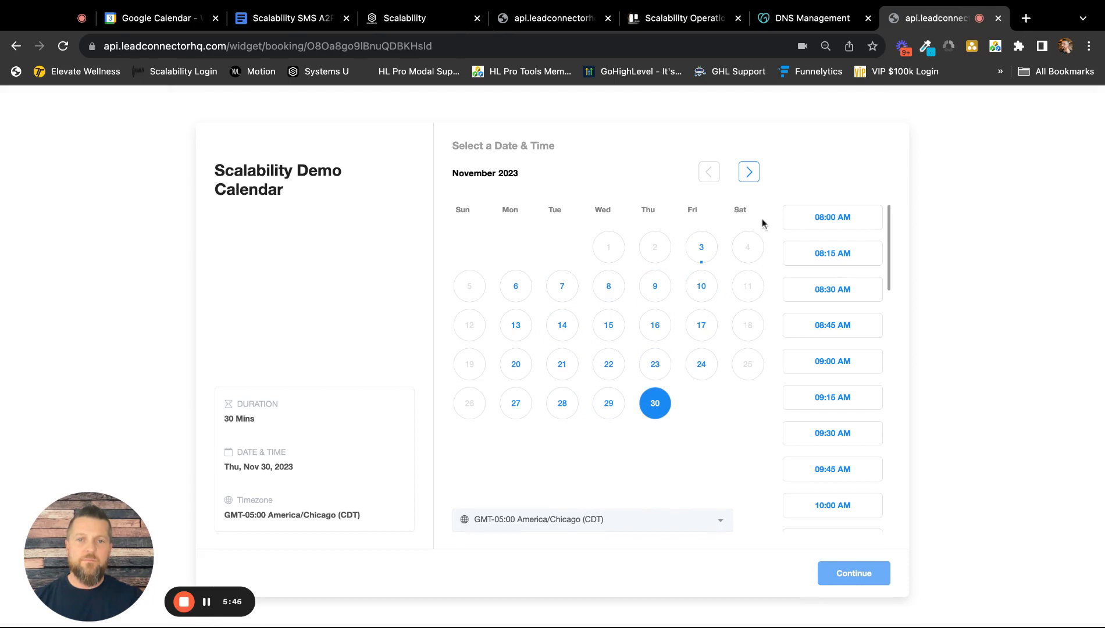
# Save a date range of 10 days in the calendar's availability settings and reload the public booking page.
pyautogui.click(422, 19)
pyautogui.click(782, 337)
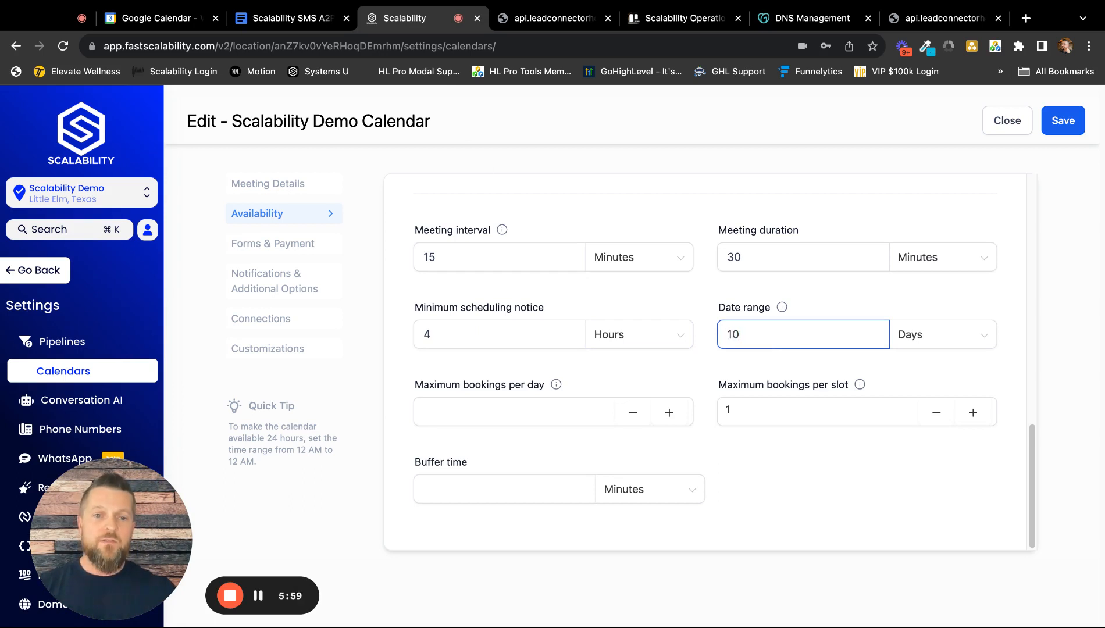
pyautogui.click(1059, 121)
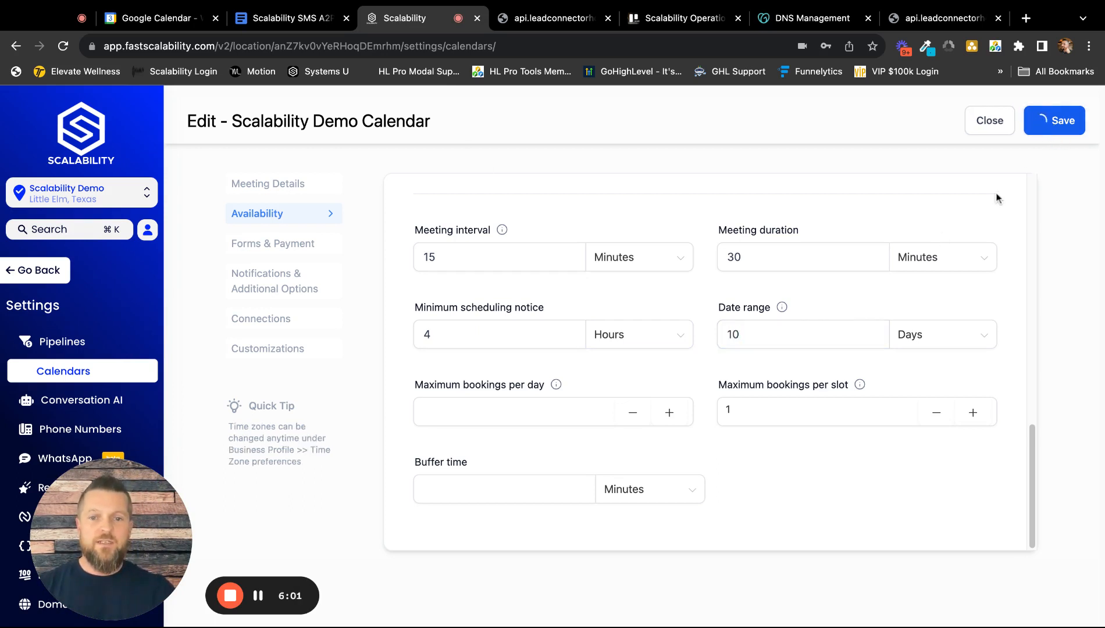
pyautogui.click(929, 22)
pyautogui.click(64, 47)
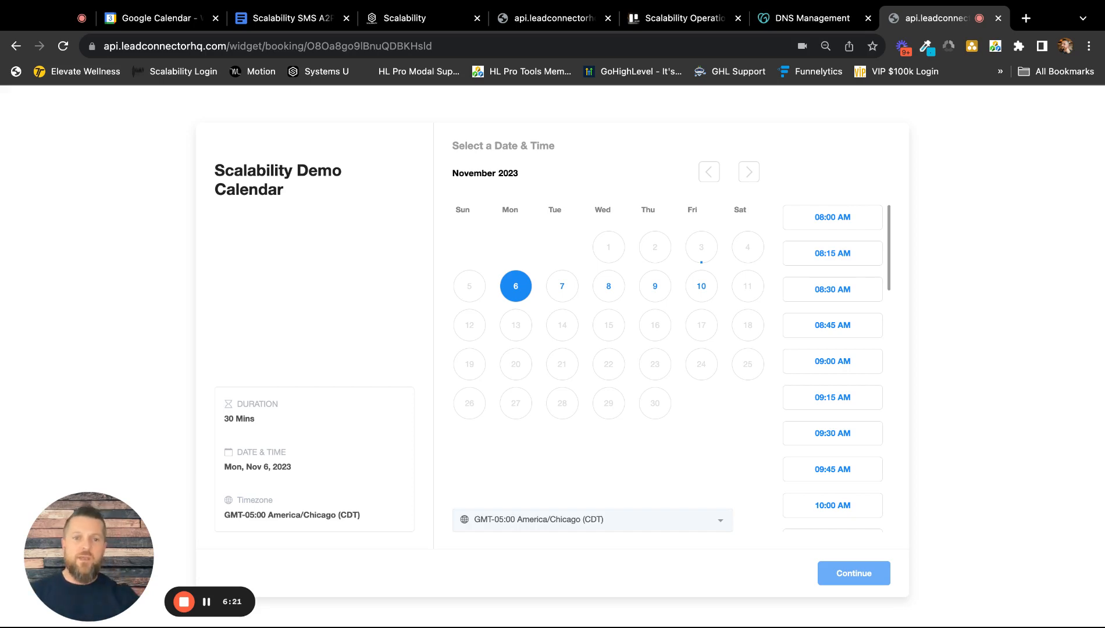
# Return to the calendar's availability settings and review the maximum bookings per day and buffer time options.
pyautogui.click(402, 19)
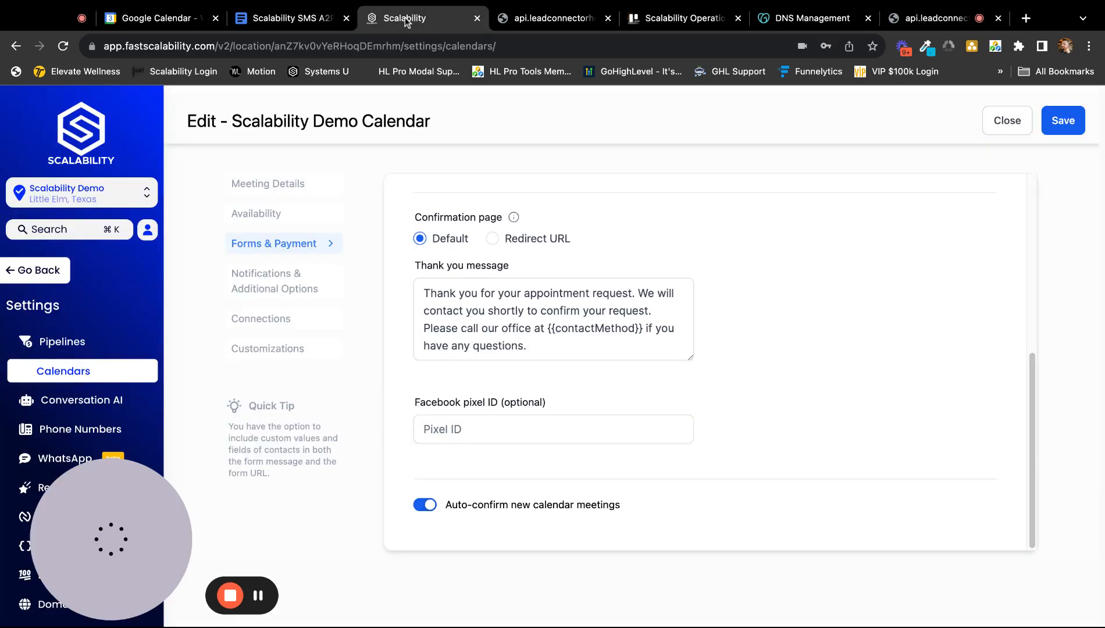
pyautogui.click(277, 215)
pyautogui.scroll(-5, 654, 323)
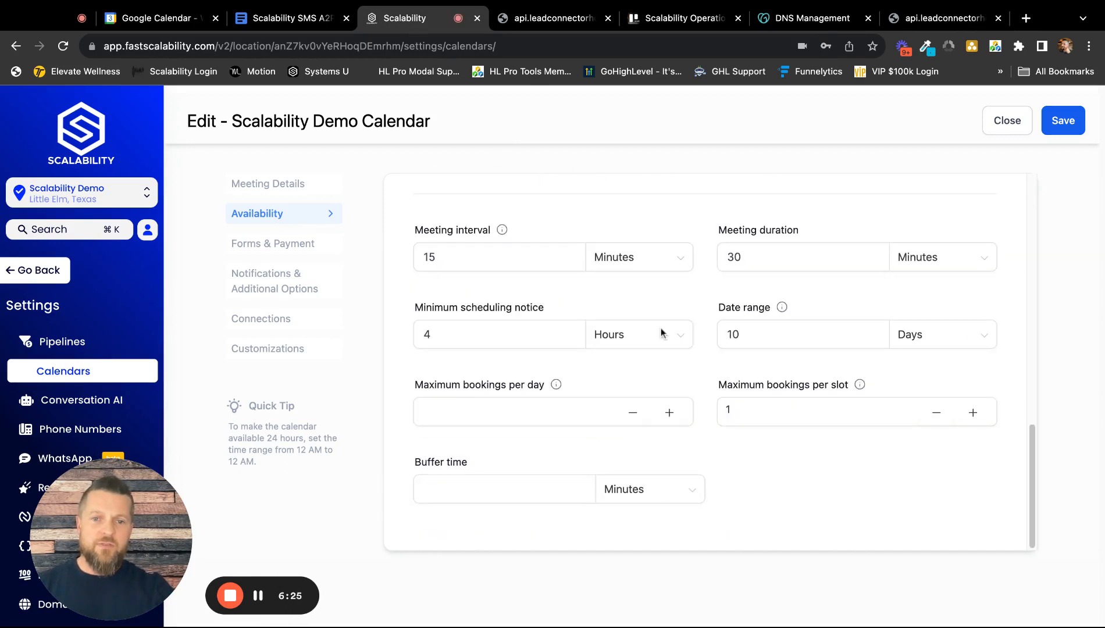
pyautogui.click(527, 413)
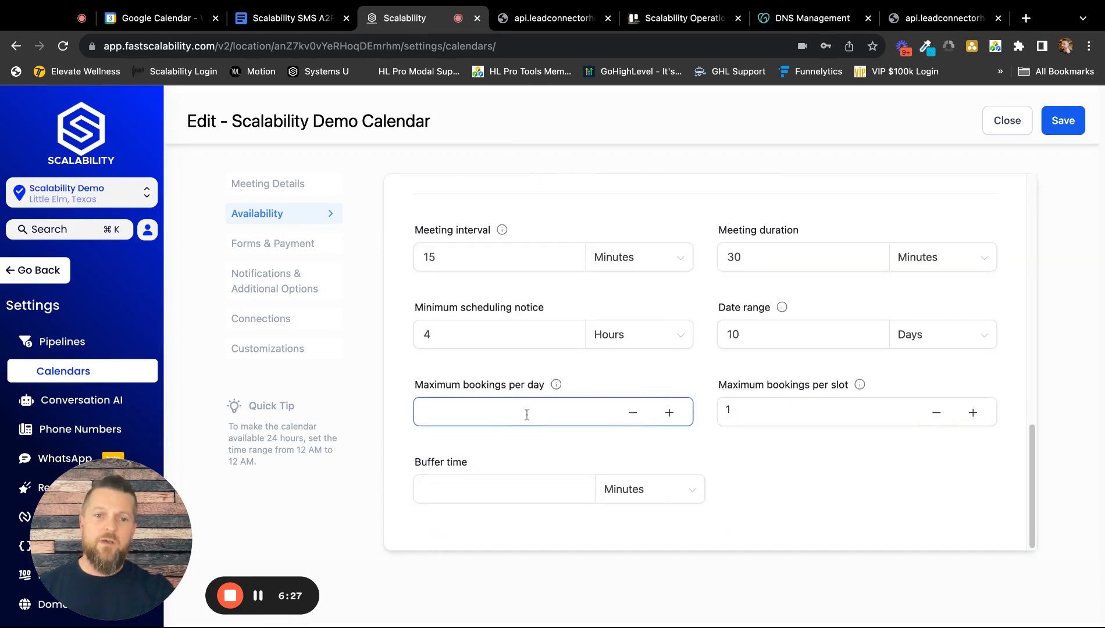
pyautogui.click(505, 487)
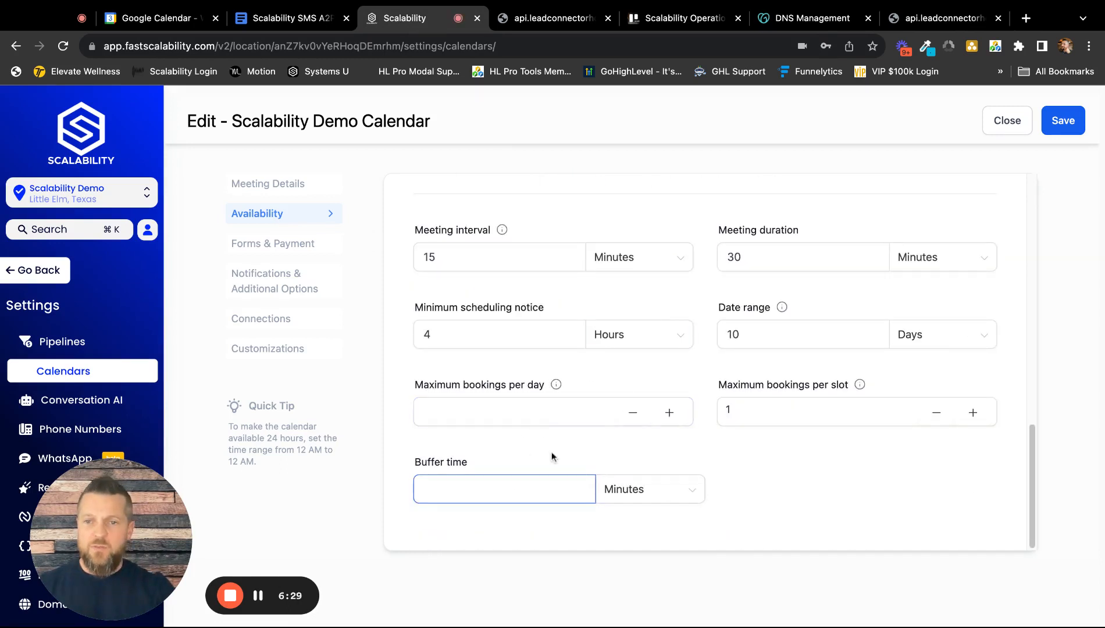
# In the forms and payment settings, review the thank you message and switch the confirmation page to Redirect URL.
pyautogui.click(287, 252)
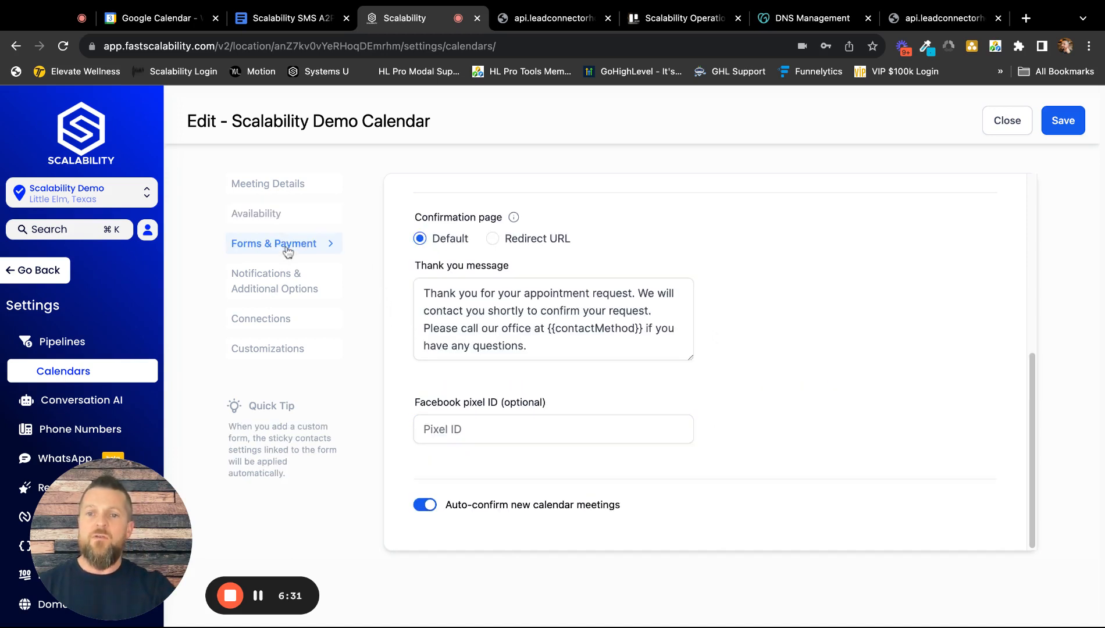
pyautogui.click(542, 305)
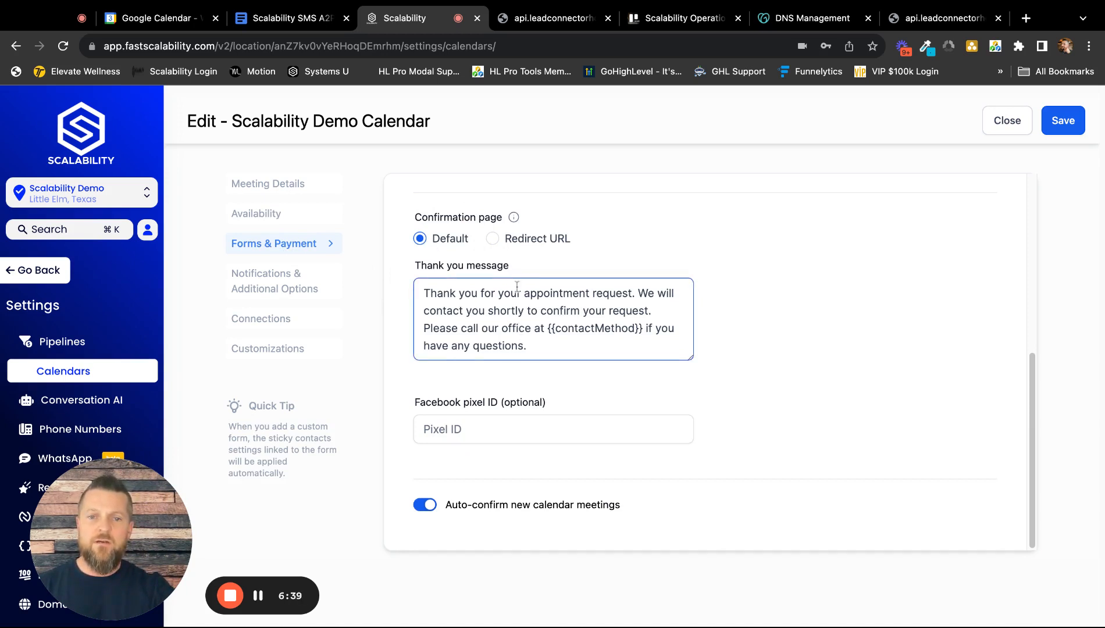
pyautogui.click(492, 238)
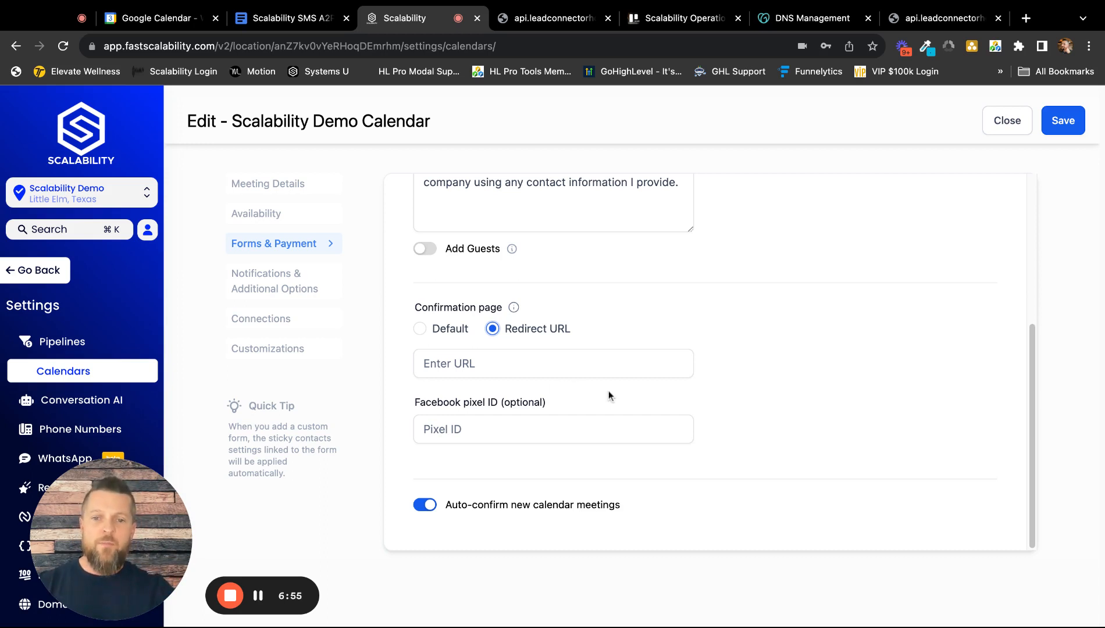
pyautogui.click(500, 372)
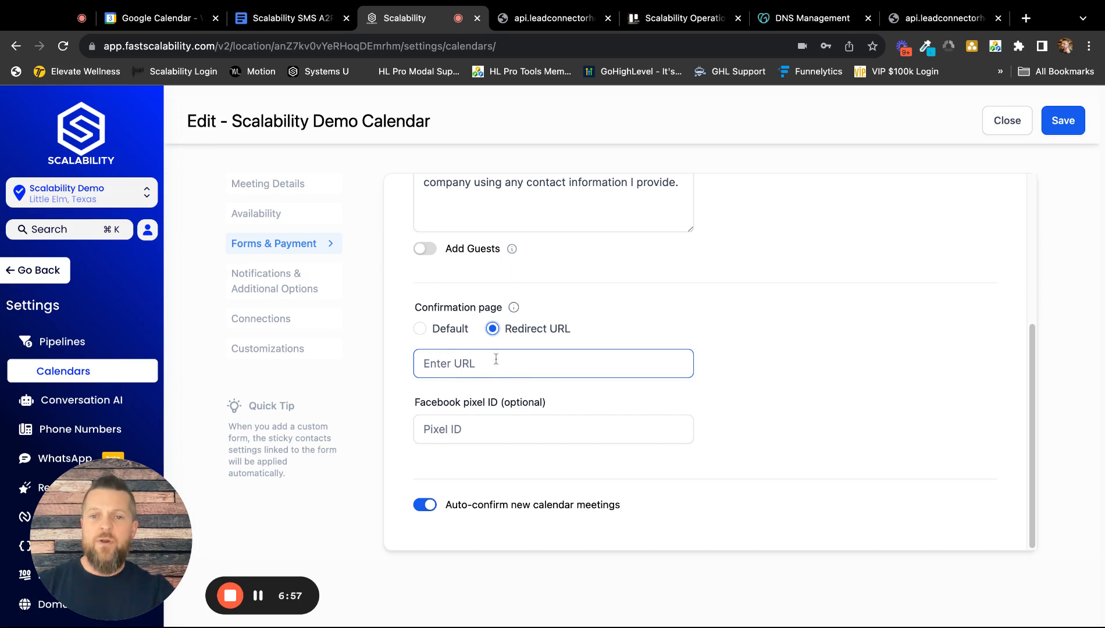
pyautogui.scroll(3, 546, 362)
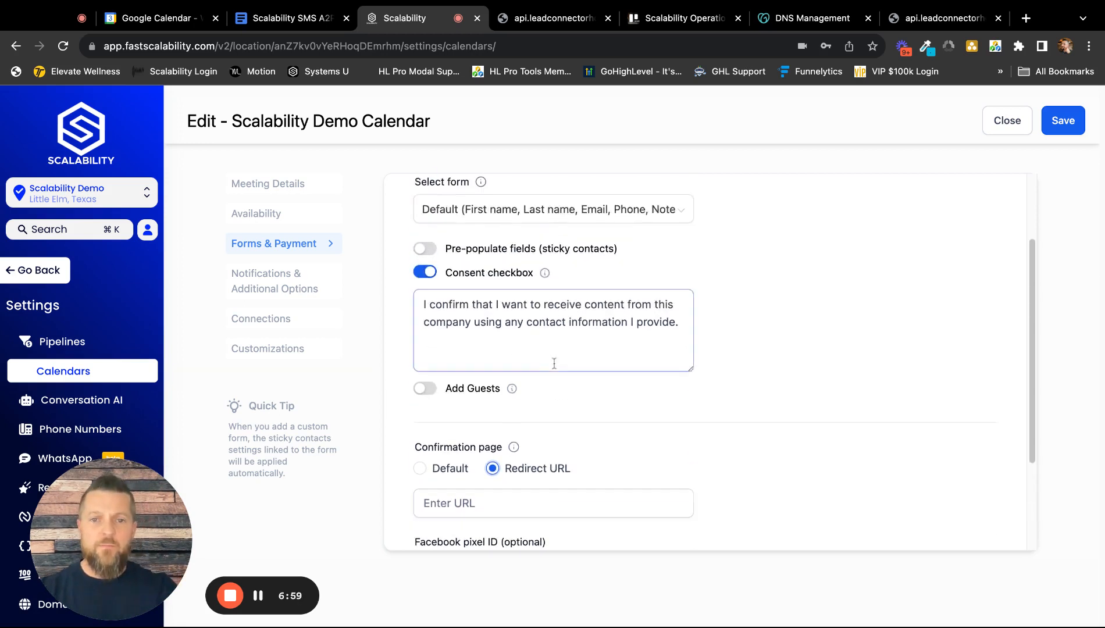
pyautogui.scroll(2, 554, 363)
# Upload the black hexagonal S logo as the calendar logo in the meeting details.
pyautogui.click(288, 185)
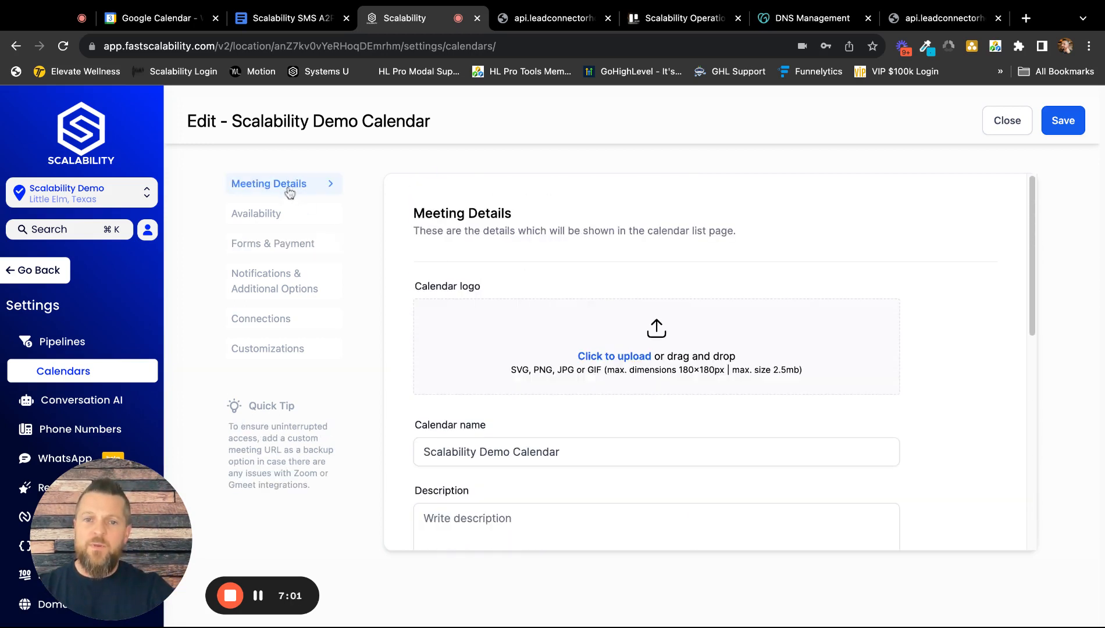
pyautogui.scroll(-1, 486, 244)
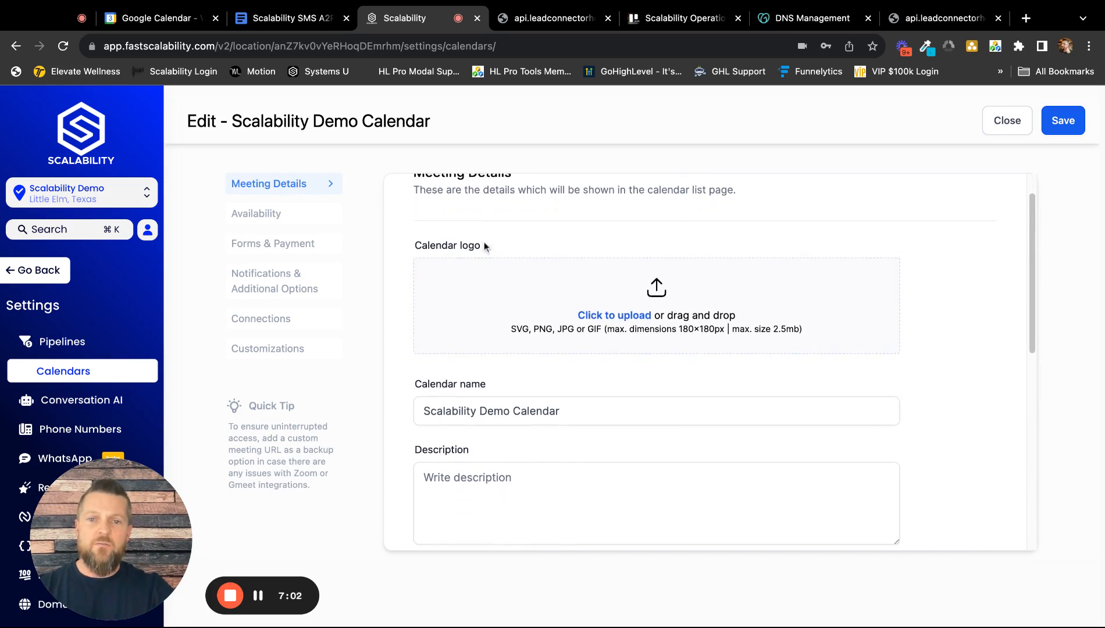
pyautogui.click(598, 322)
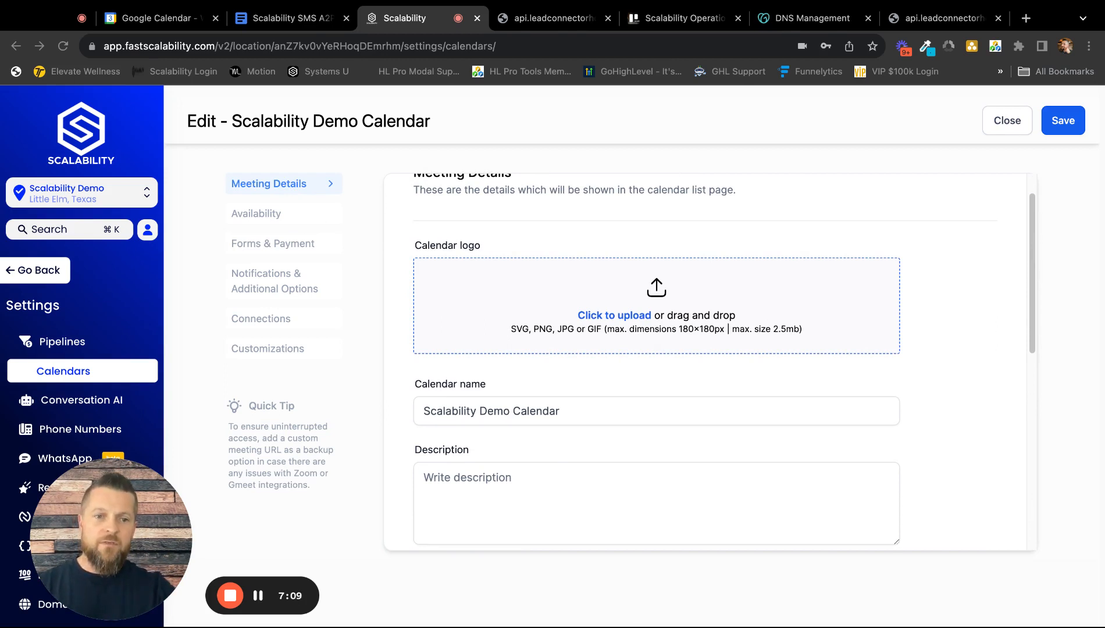
pyautogui.click(780, 353)
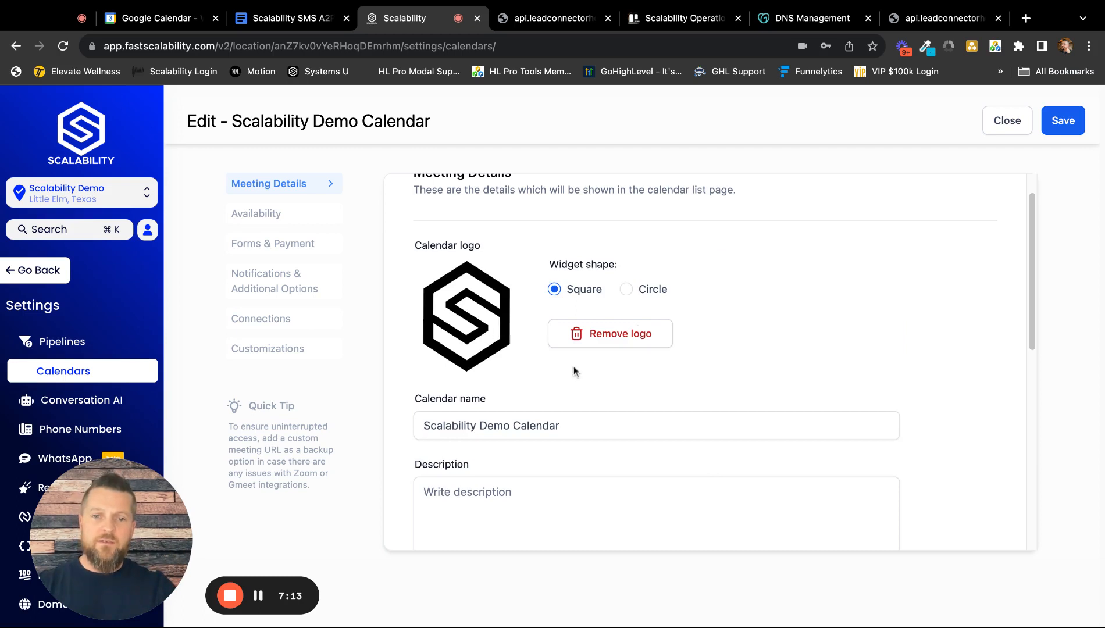
# Enter TEST TEST as the calendar's description in the meeting details.
pyautogui.scroll(-3, 574, 368)
pyautogui.click(518, 347)
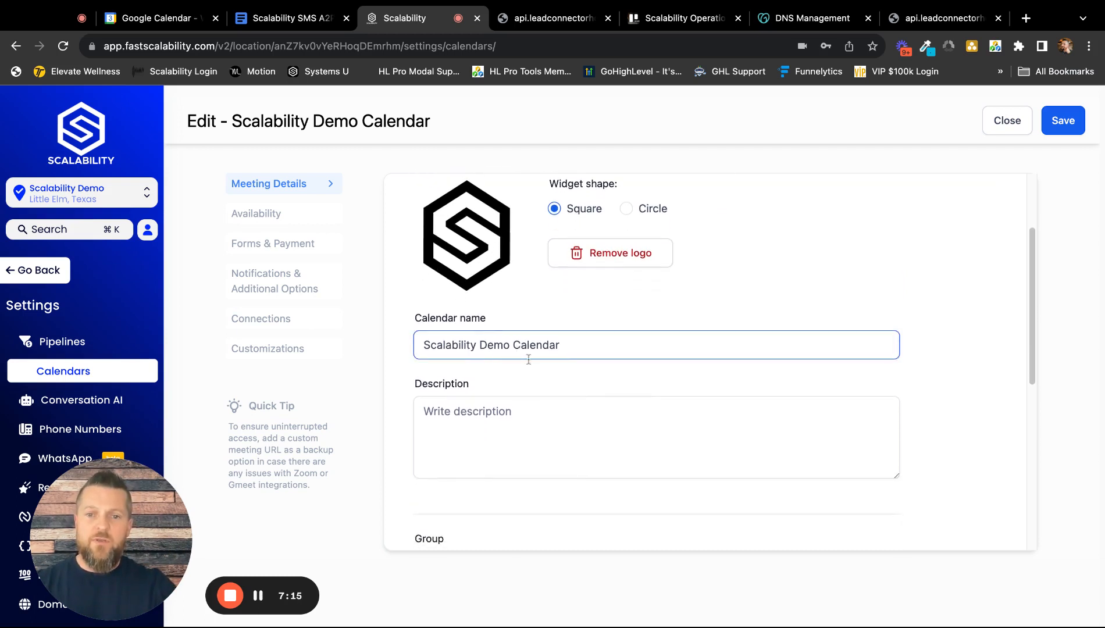
pyautogui.scroll(-5, 528, 360)
pyautogui.click(496, 282)
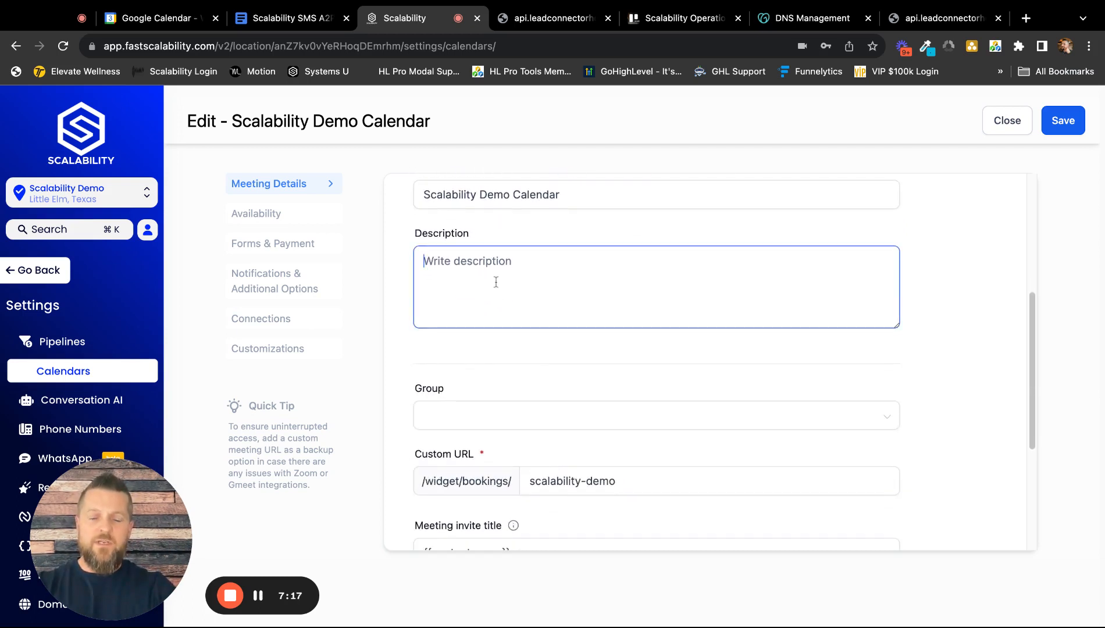
pyautogui.write('TETS')
pyautogui.press('BackSpace')
pyautogui.press('BackSpace')
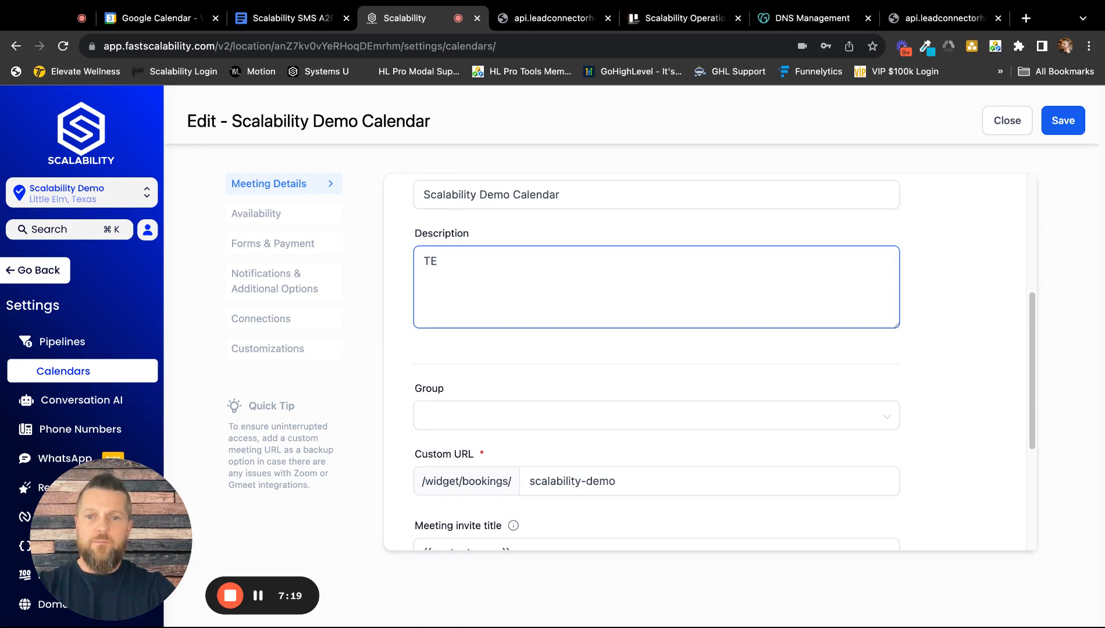
pyautogui.write('ST TEST')
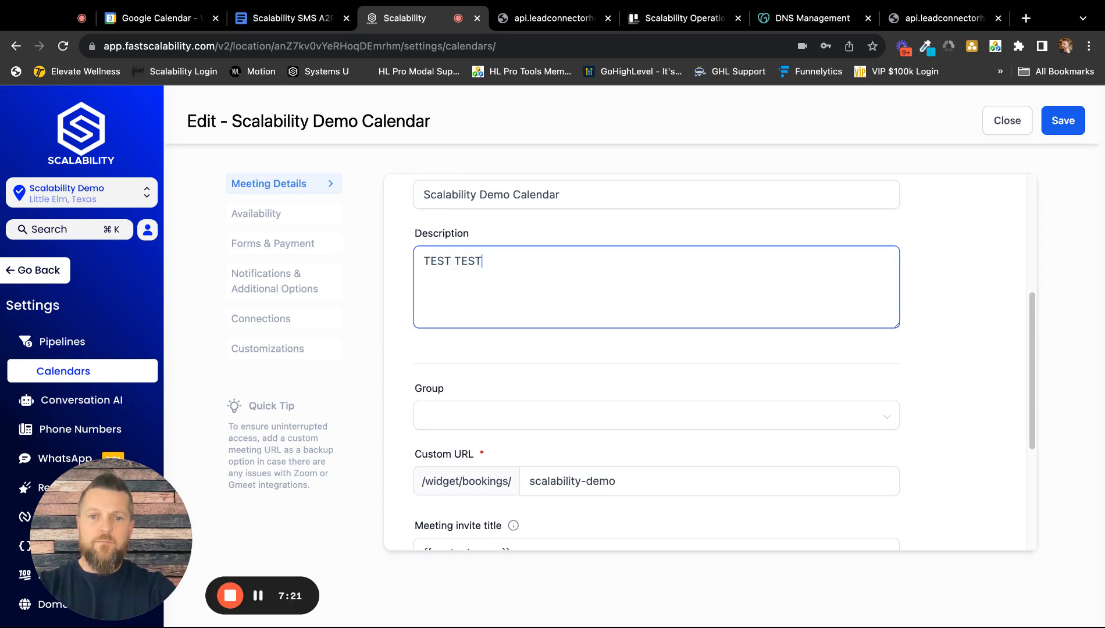
pyautogui.click(598, 366)
# Set the calendar's event color to yellow and save the meeting details.
pyautogui.scroll(-5, 628, 373)
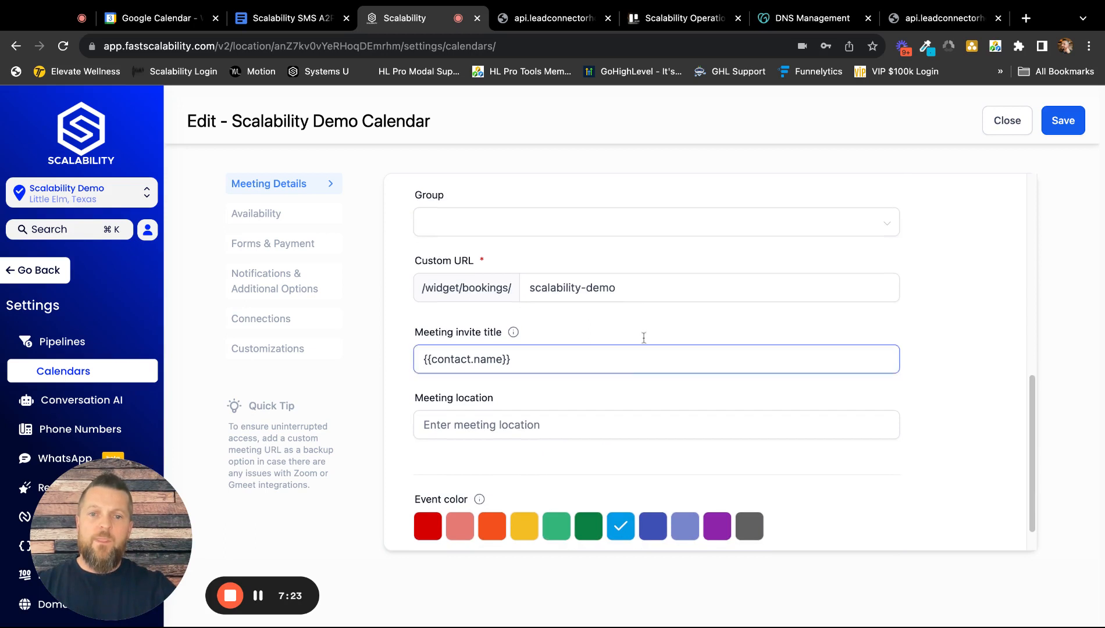
pyautogui.scroll(-1, 639, 333)
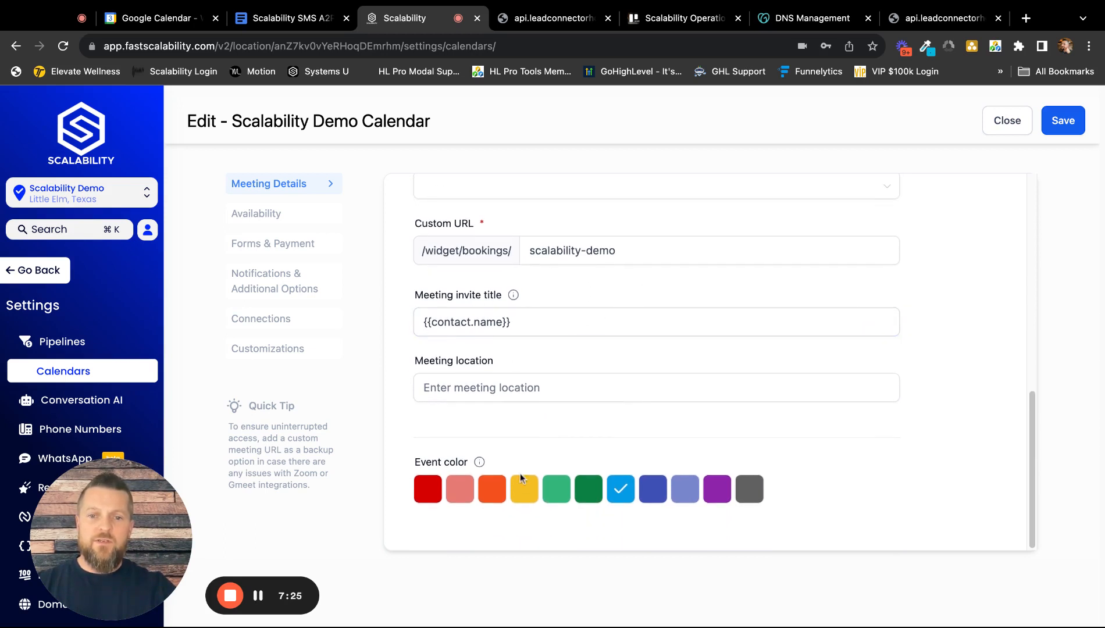
pyautogui.click(523, 487)
pyautogui.click(1063, 120)
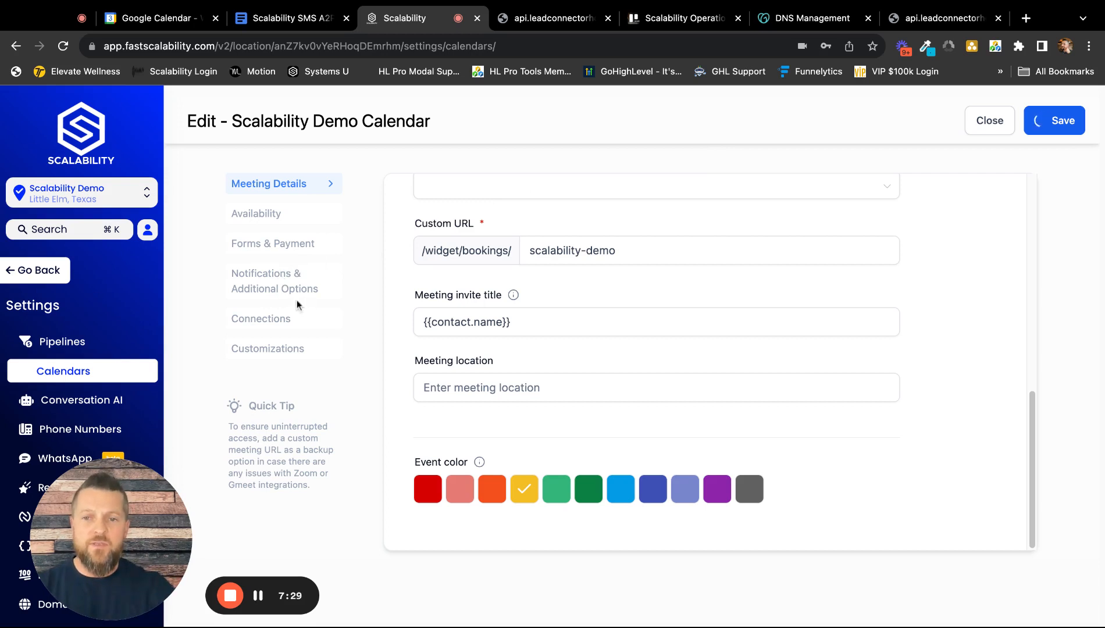
# Open the external calendar sync settings and check which calendars are available to link.
pyautogui.click(265, 322)
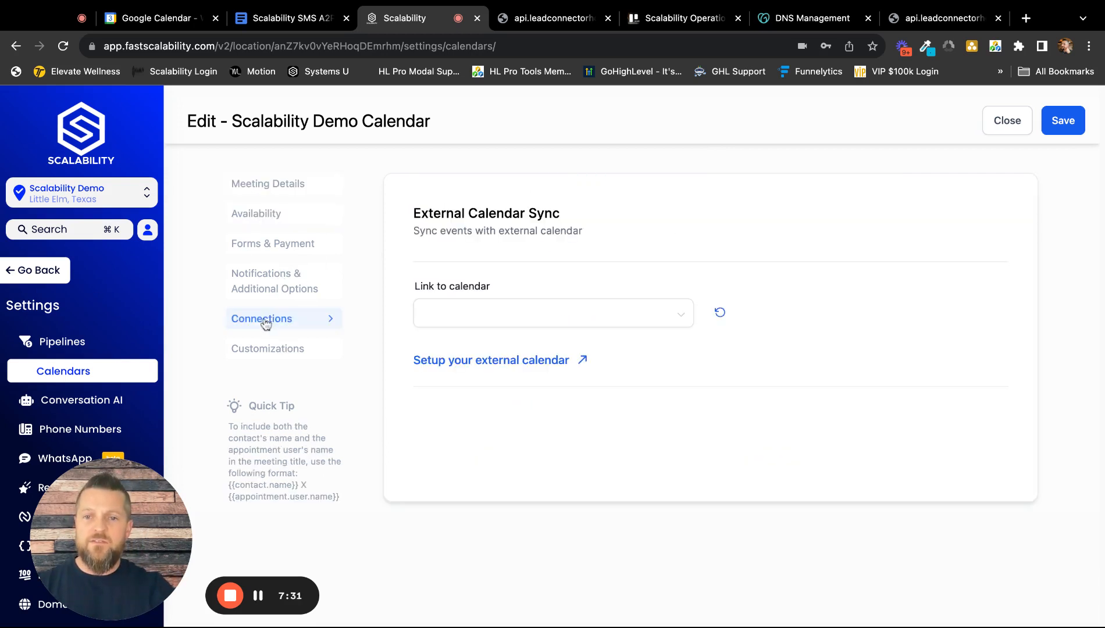
pyautogui.click(554, 318)
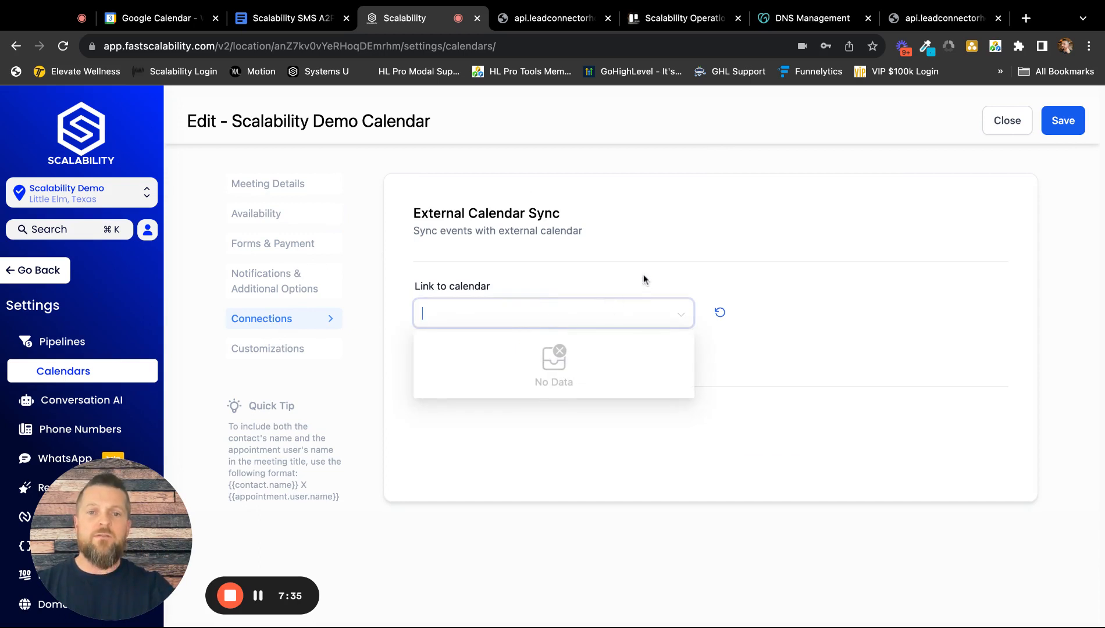
pyautogui.moveTo(141, 524); pyautogui.dragTo(264, 526)
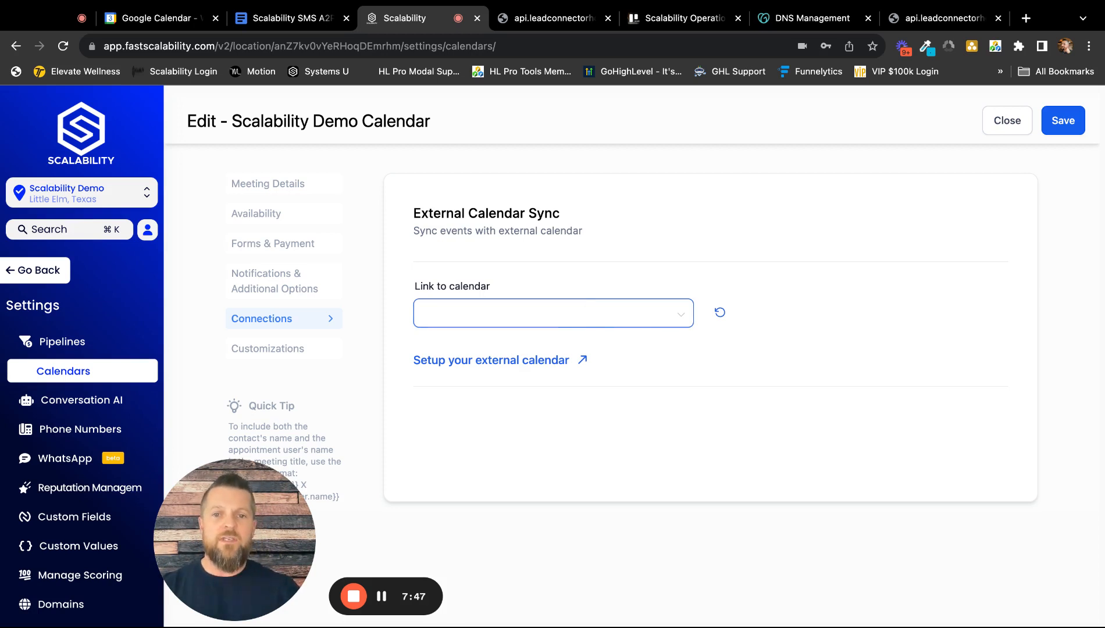
pyautogui.click(570, 320)
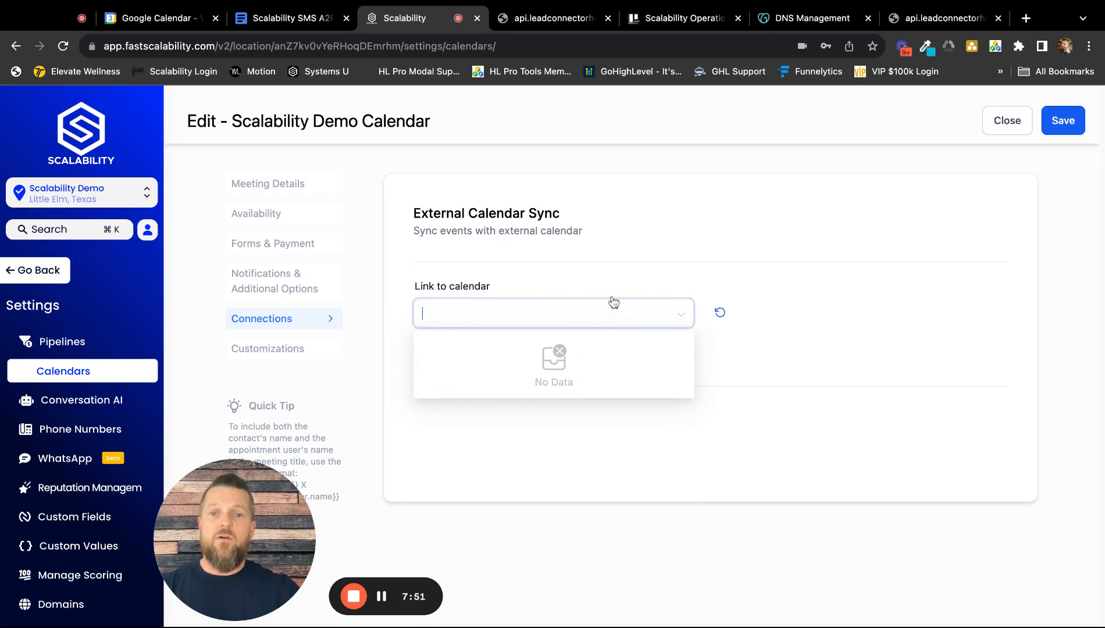
pyautogui.click(639, 270)
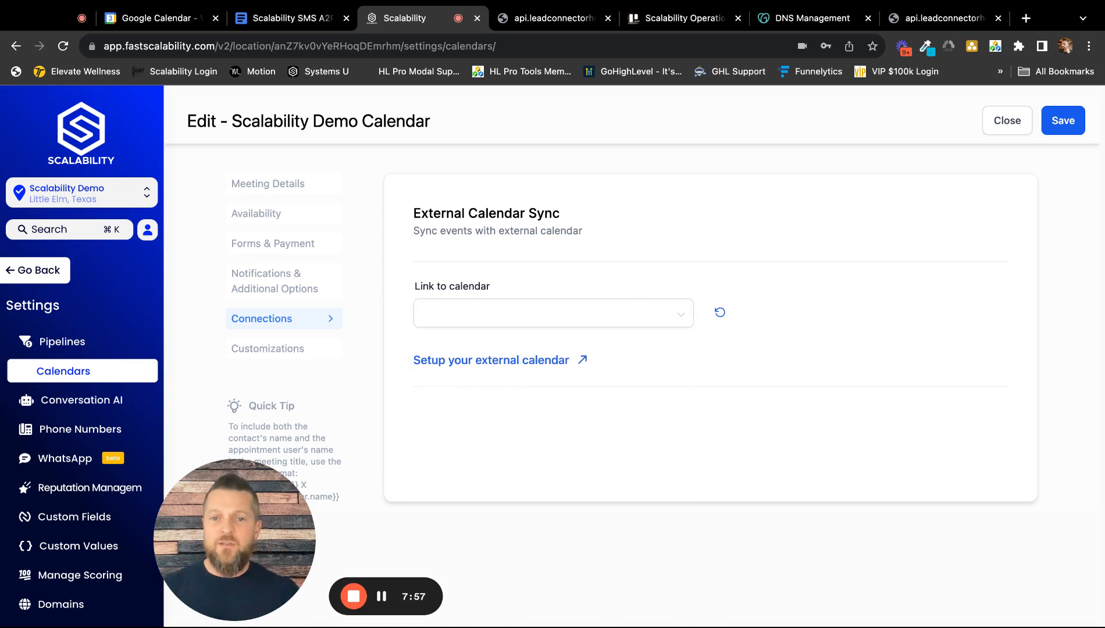
pyautogui.moveTo(267, 535); pyautogui.dragTo(143, 535)
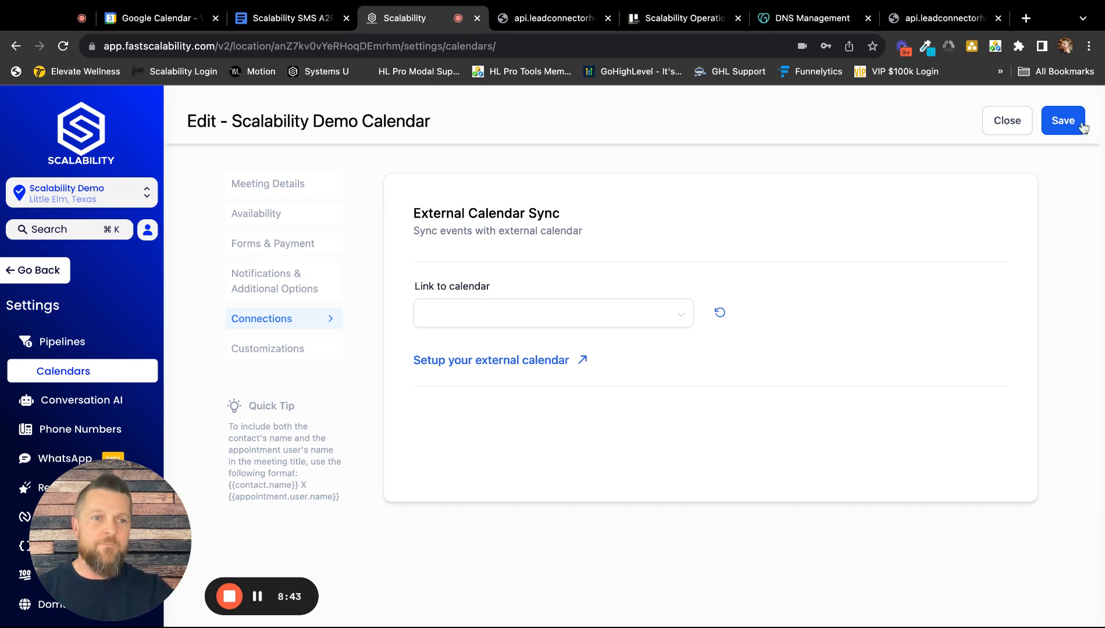
# Save the calendar settings and reload the public booking page to check its logo and description.
pyautogui.click(1060, 120)
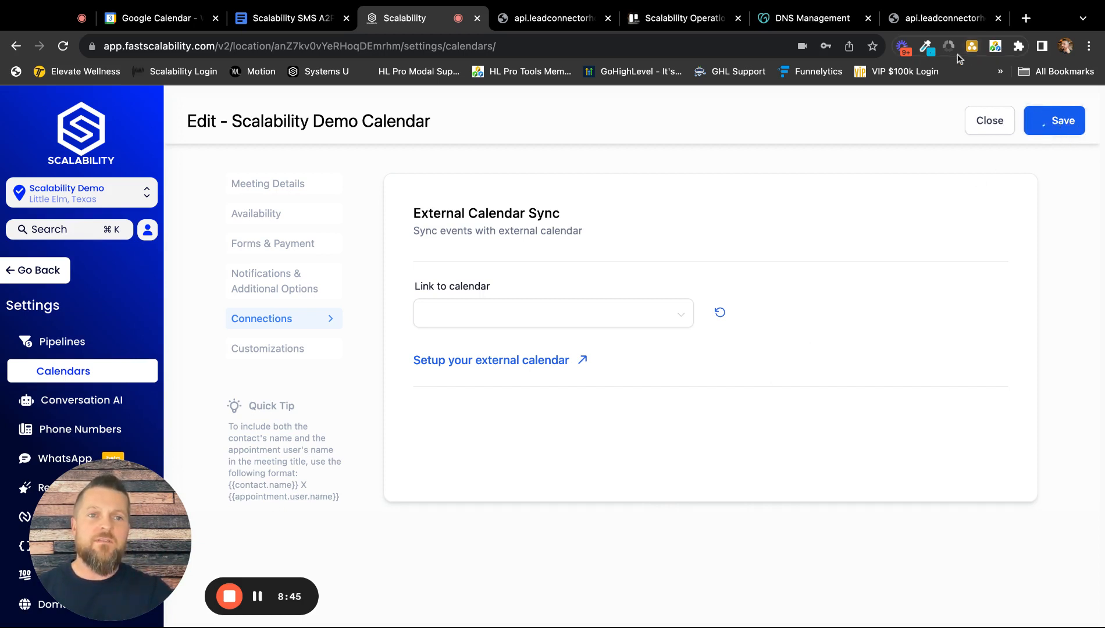
pyautogui.click(939, 18)
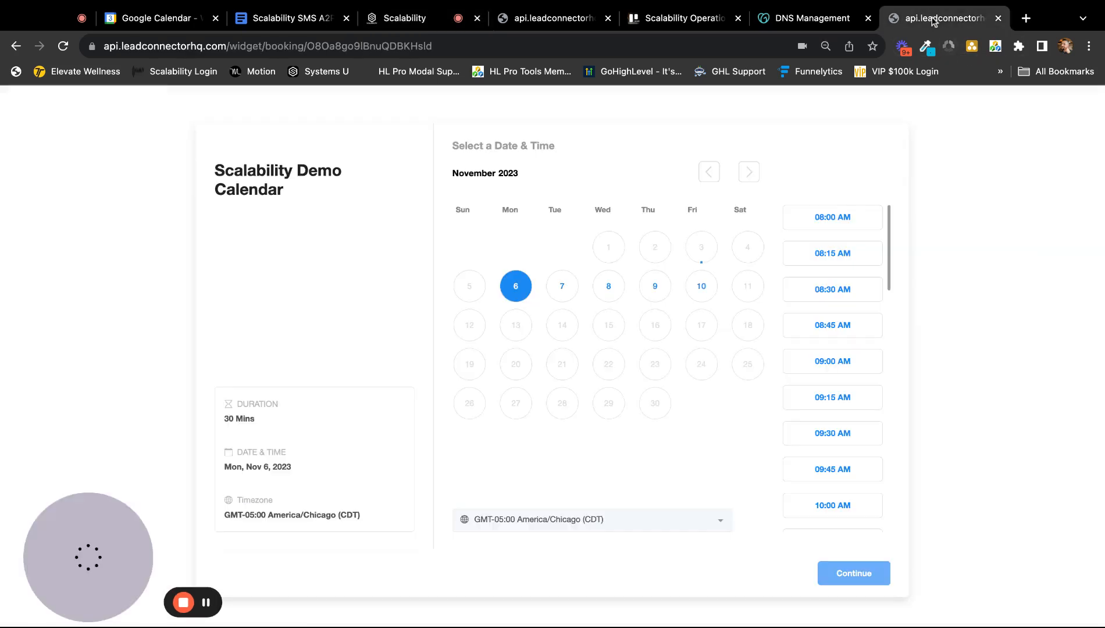
pyautogui.click(63, 45)
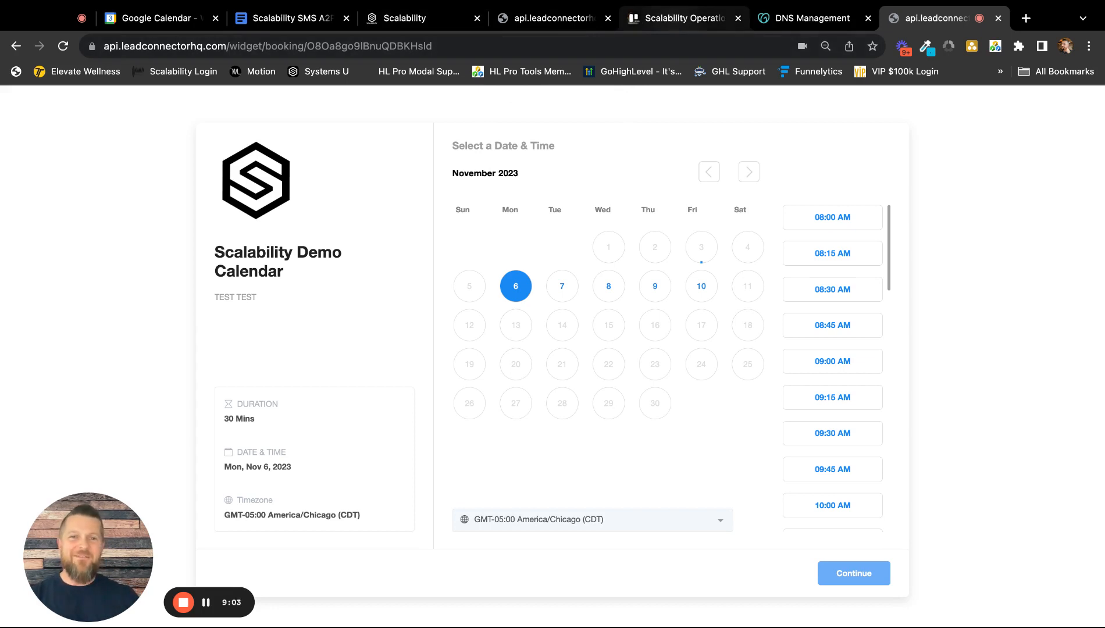
# Close the Scalability Demo Calendar editor and review the actions available for that calendar in the calendar list.
pyautogui.click(407, 17)
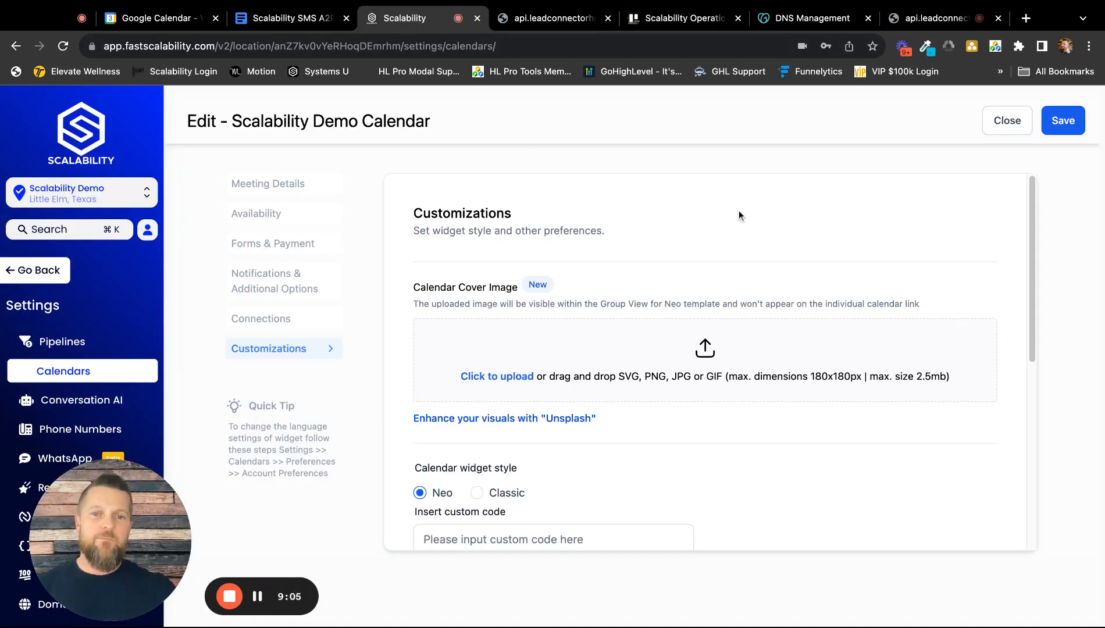
pyautogui.click(1010, 128)
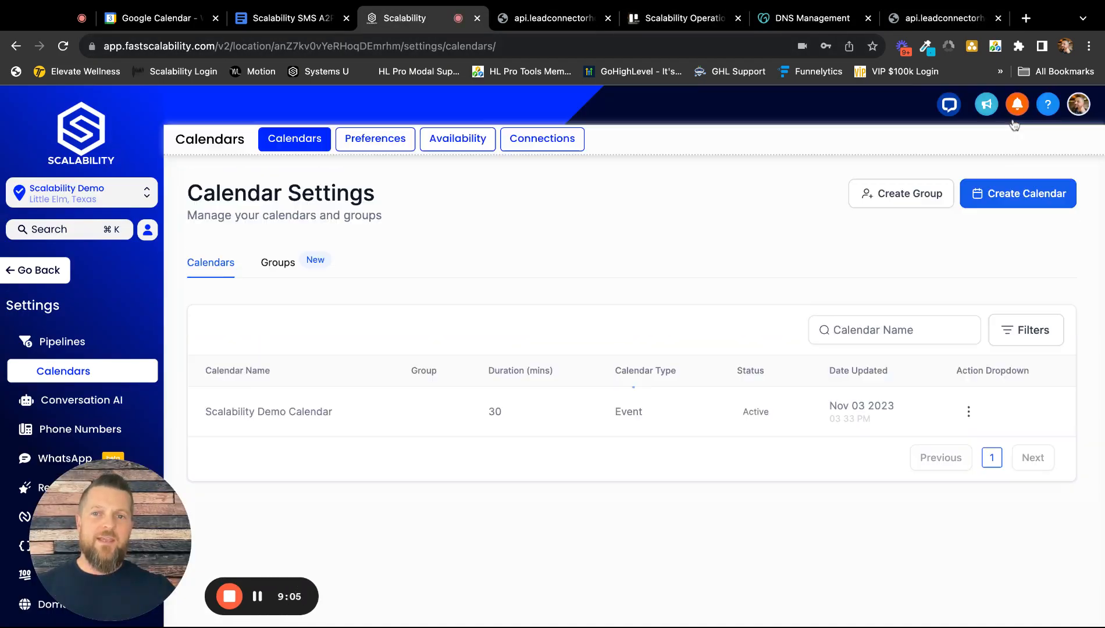
pyautogui.click(968, 411)
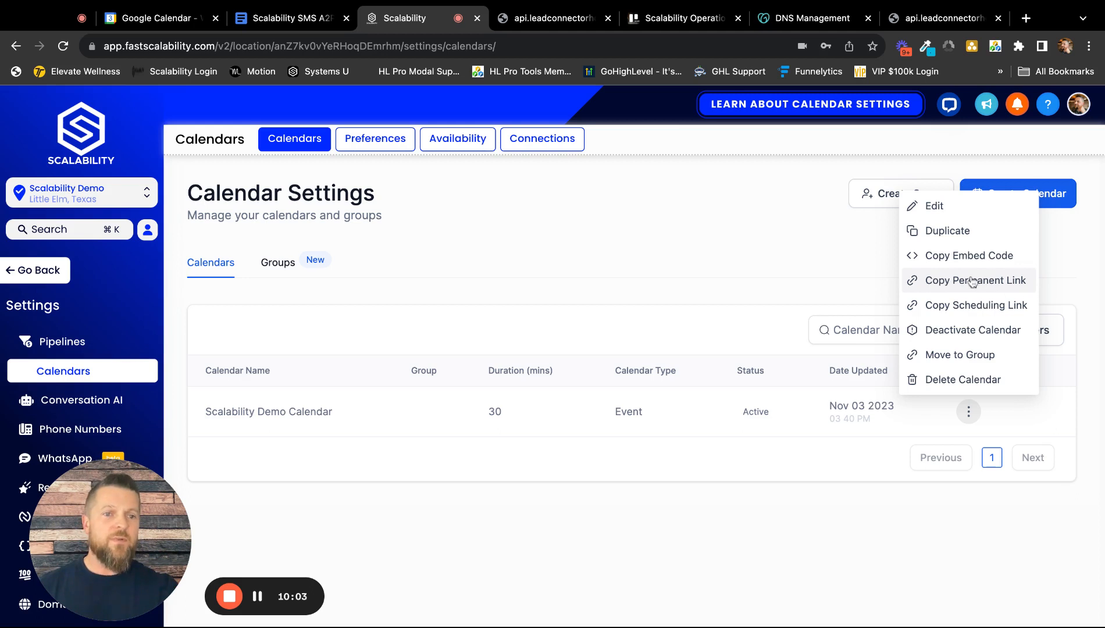
pyautogui.click(807, 259)
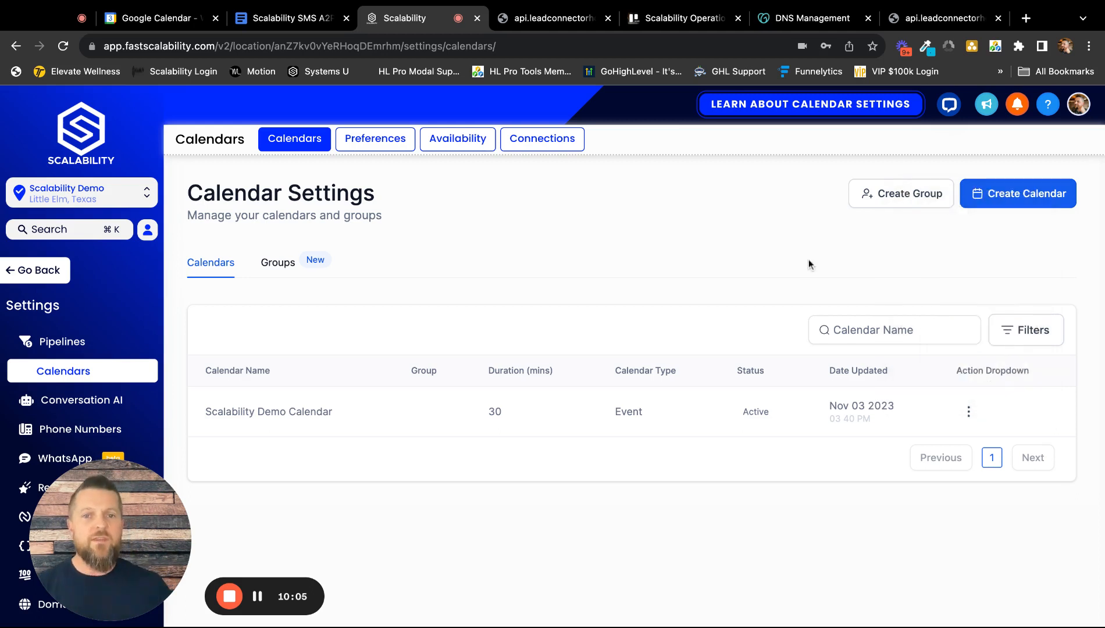